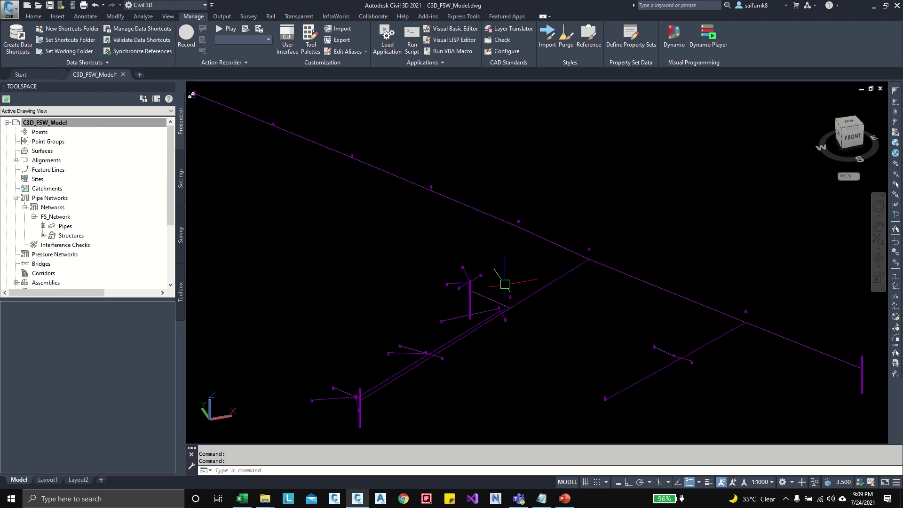
# - Select the long main pipe and show its properties in the Properties palette (Ctrl+1)
pyautogui.click(661, 289)
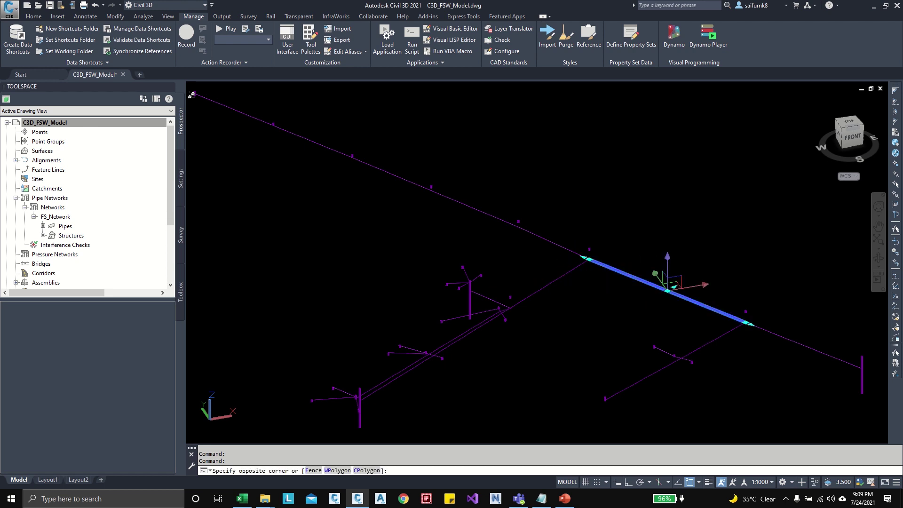
pyautogui.hotkey('ctrl', '1')
pyautogui.press('Escape')
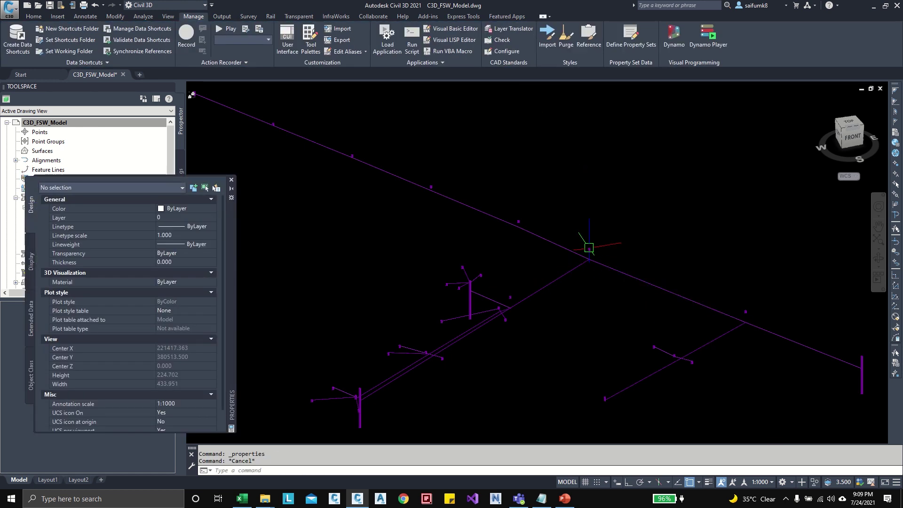
pyautogui.scroll(3, 588, 248)
pyautogui.click(591, 268)
pyautogui.press('Escape')
# - Zoom and pan around the pipe network, then select manhole FSW_MH_18
pyautogui.scroll(3, 594, 257)
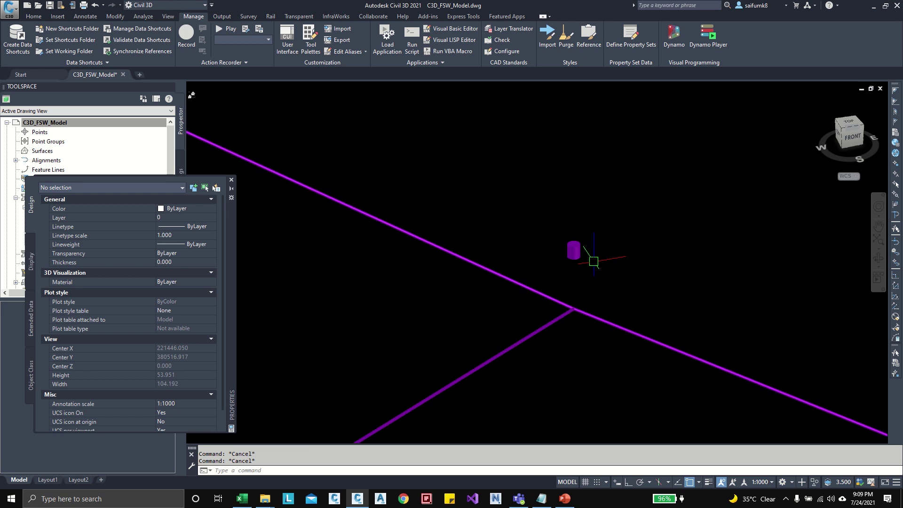
pyautogui.click(594, 261)
pyautogui.click(540, 198)
pyautogui.press('Escape')
pyautogui.scroll(-4, 564, 243)
pyautogui.moveTo(540, 230); pyautogui.dragTo(564, 243, button='middle')
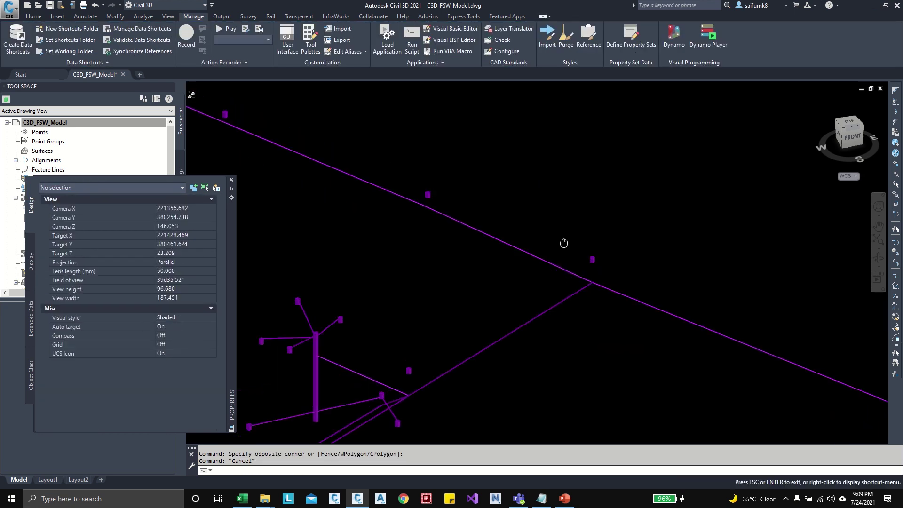
pyautogui.scroll(4, 686, 334)
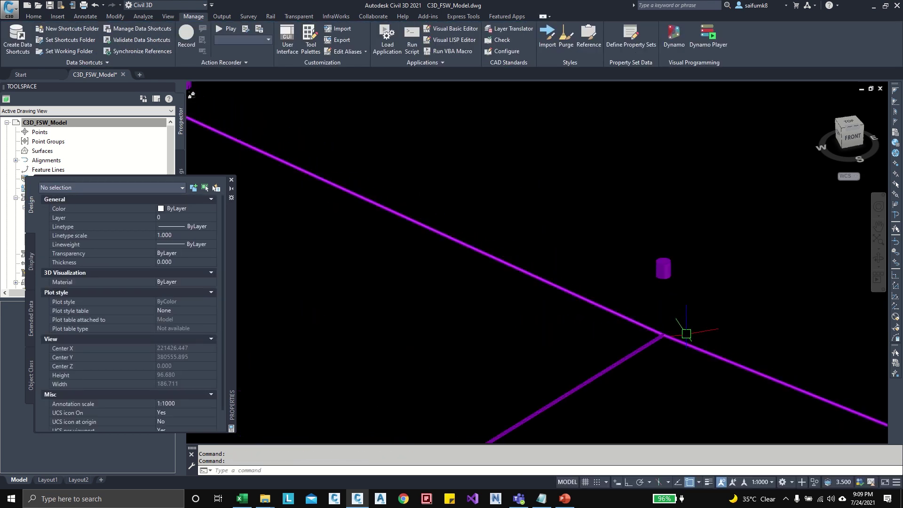
pyautogui.scroll(-5, 645, 324)
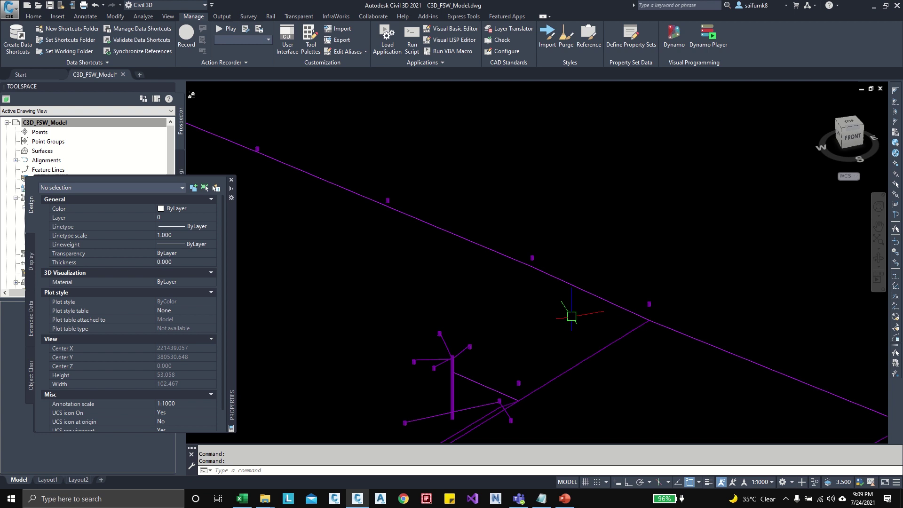
pyautogui.scroll(-5, 571, 316)
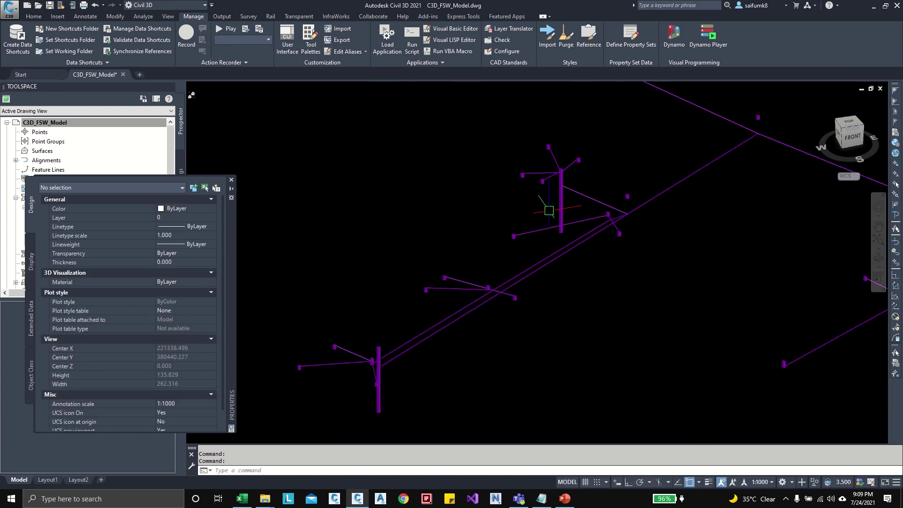
pyautogui.scroll(-7, 564, 299)
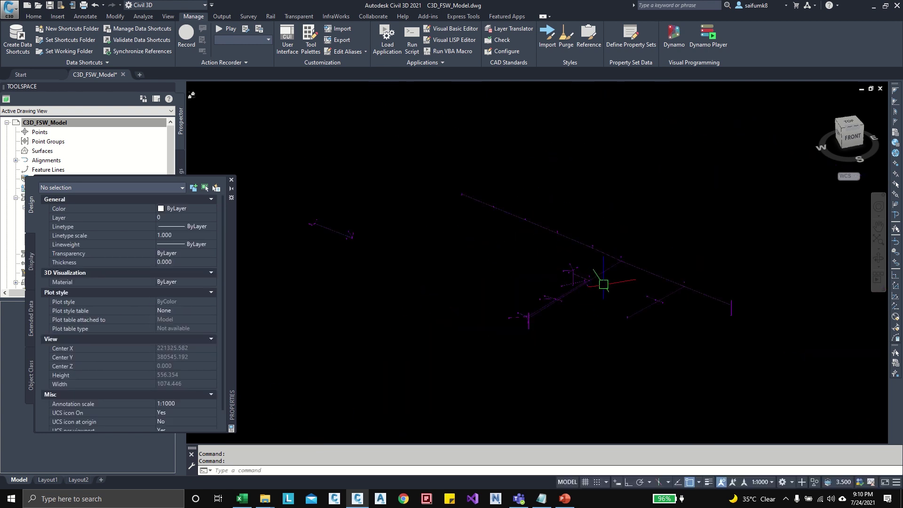
pyautogui.scroll(10, 604, 284)
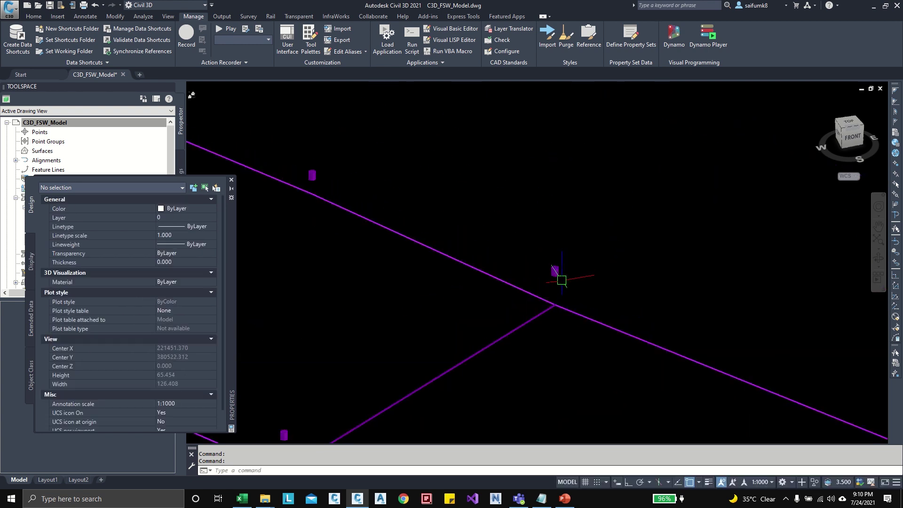
pyautogui.click(562, 281)
pyautogui.rightClick(580, 203)
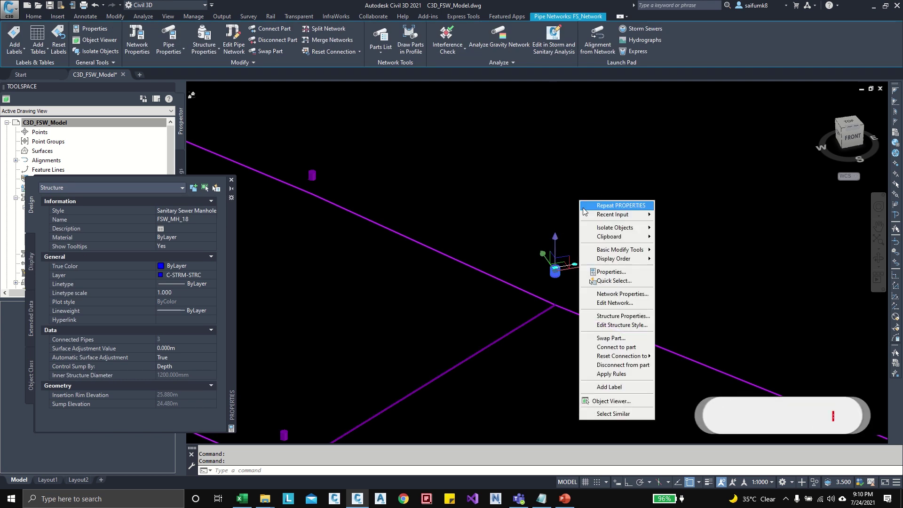
pyautogui.click(635, 318)
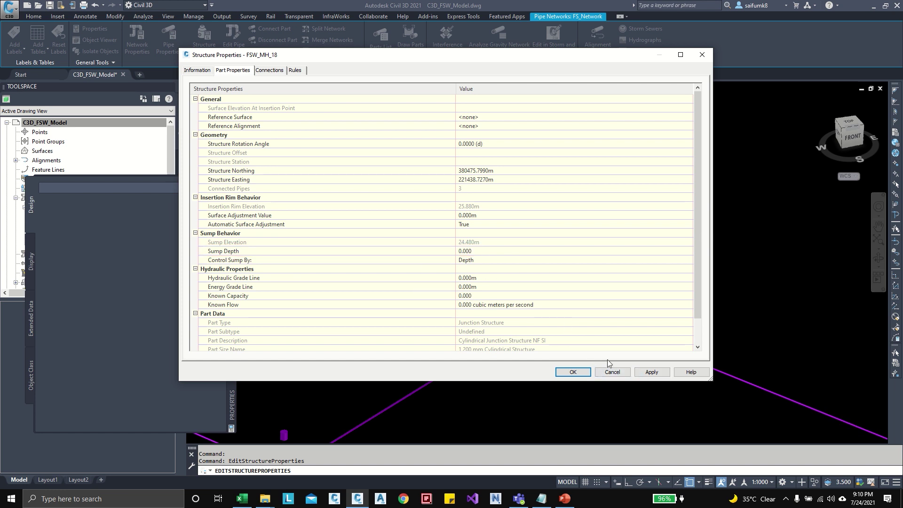
pyautogui.click(611, 372)
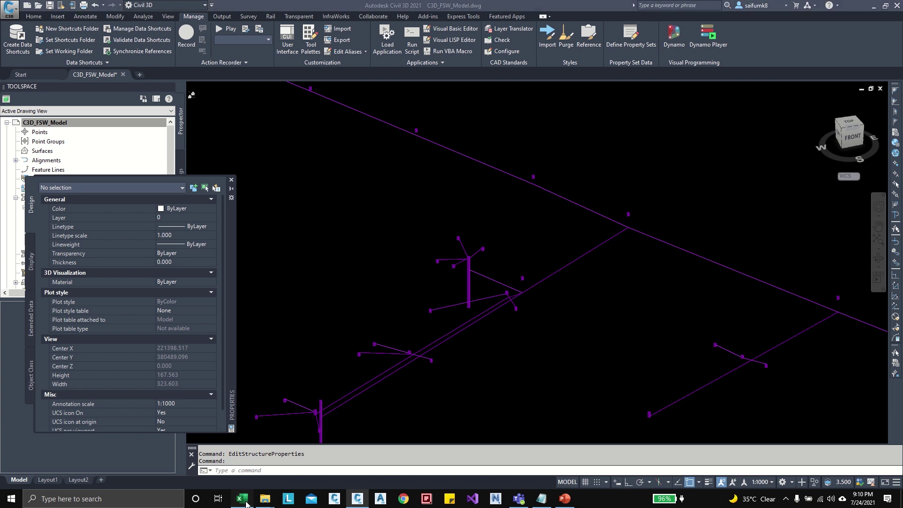
# - Check the MH_Name and DEPTH columns in FS_Structure_Depth.xlsx (depths like 8.95, 2.48), then minimize Excel
pyautogui.click(245, 501)
pyautogui.click(49, 174)
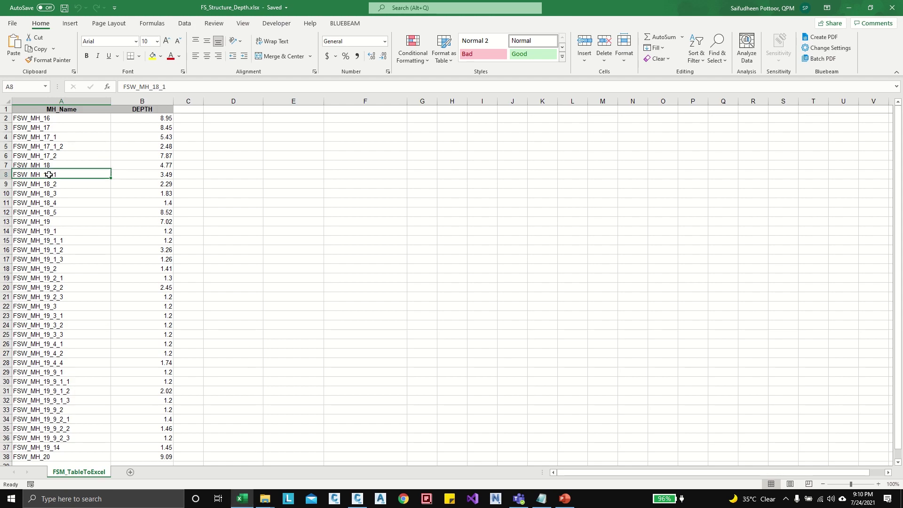
pyautogui.click(63, 111)
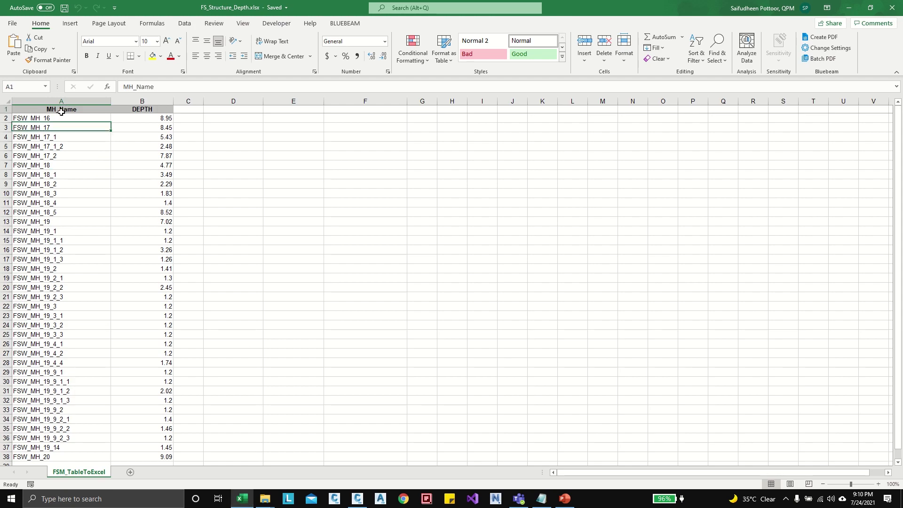
pyautogui.click(143, 111)
pyautogui.click(155, 120)
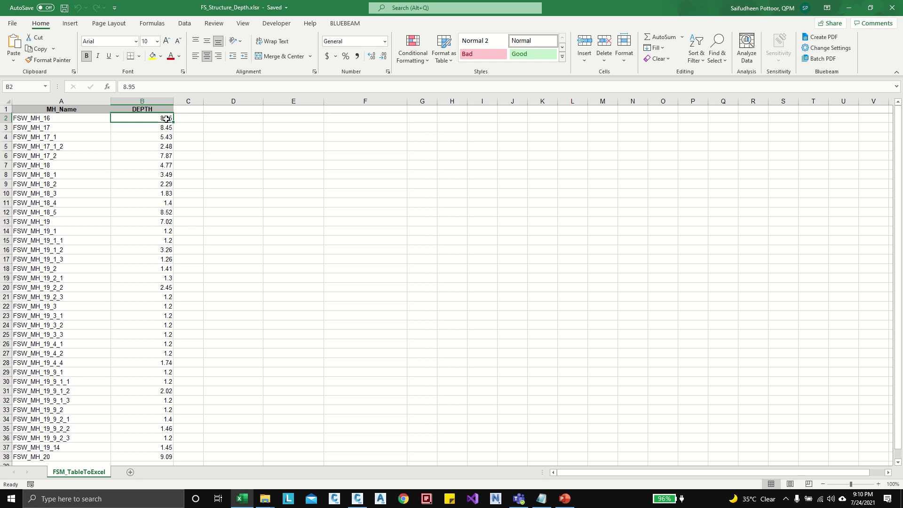
pyautogui.click(154, 147)
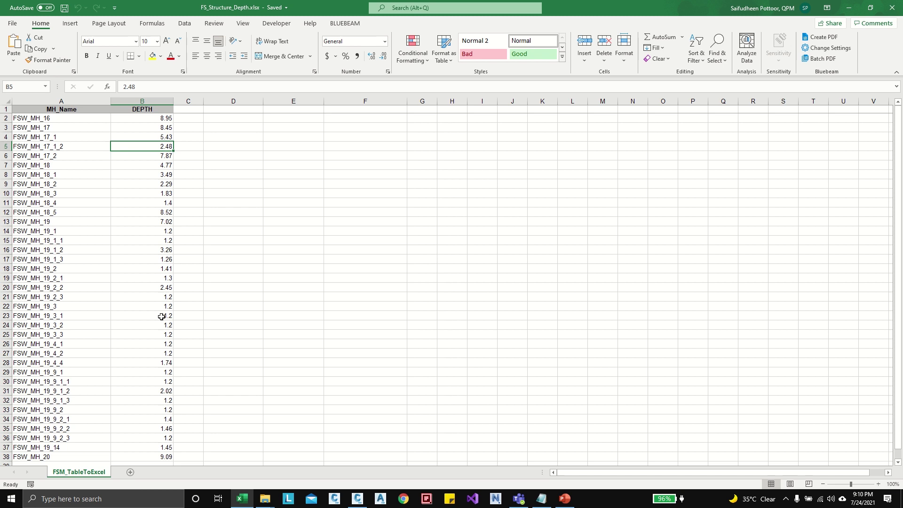
pyautogui.click(848, 7)
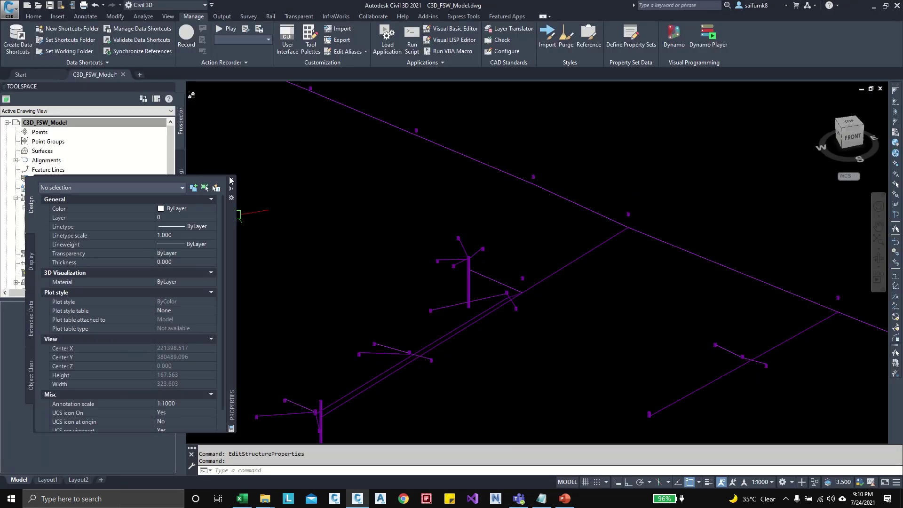
# - Close the Properties palette and list FS_Network's structures in Prospector, FSW_MH_19_3_1 through FSW_MH_18_5
pyautogui.click(230, 180)
pyautogui.click(79, 185)
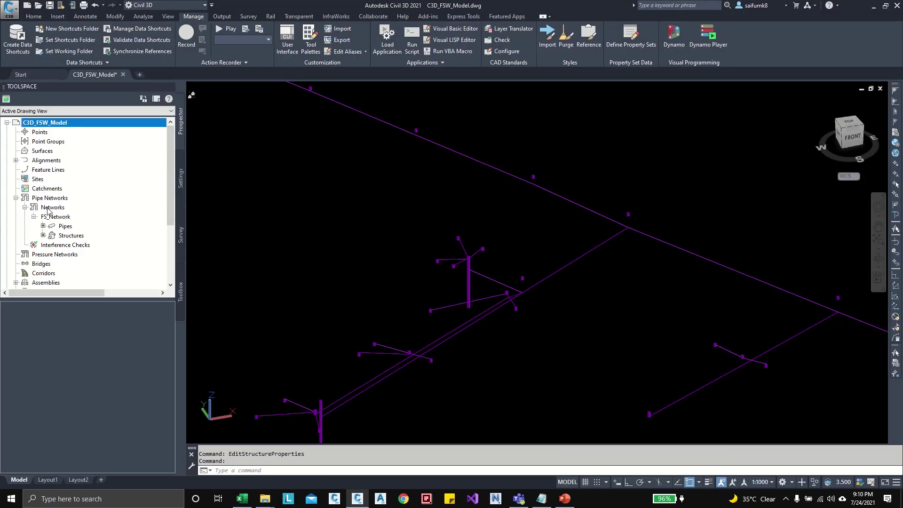
pyautogui.click(55, 217)
pyautogui.click(70, 235)
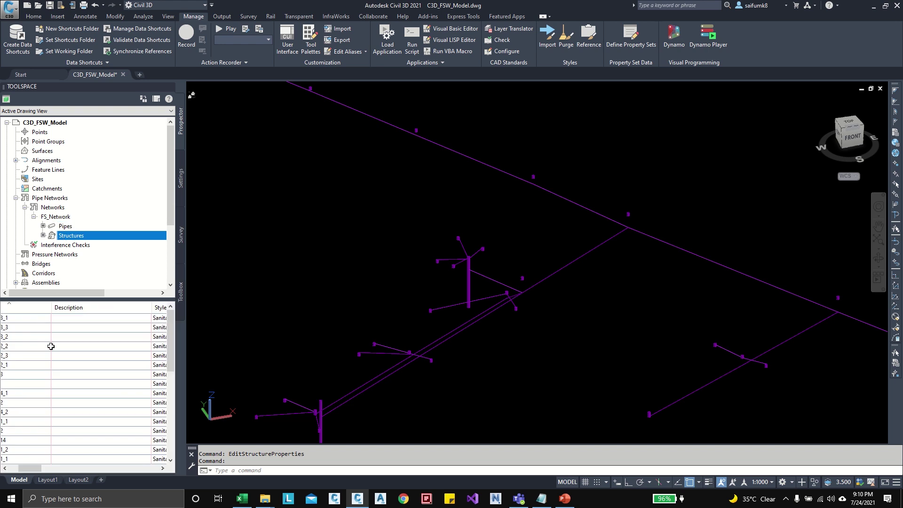
pyautogui.moveTo(30, 468); pyautogui.dragTo(11, 468)
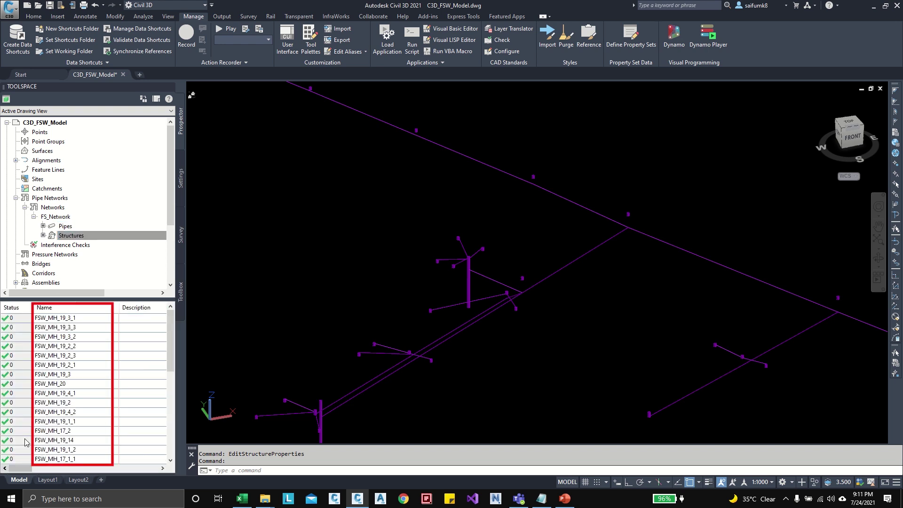
pyautogui.scroll(-10, 75, 343)
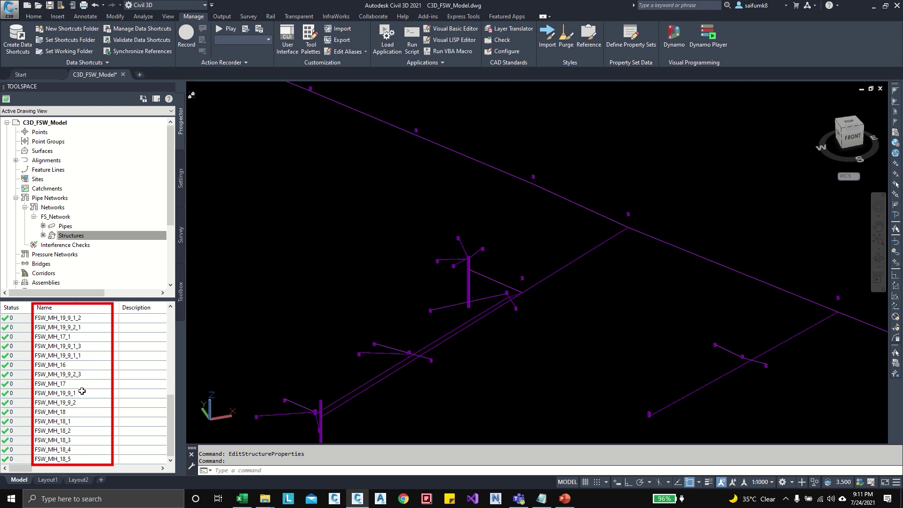
pyautogui.scroll(10, 81, 391)
pyautogui.click(288, 185)
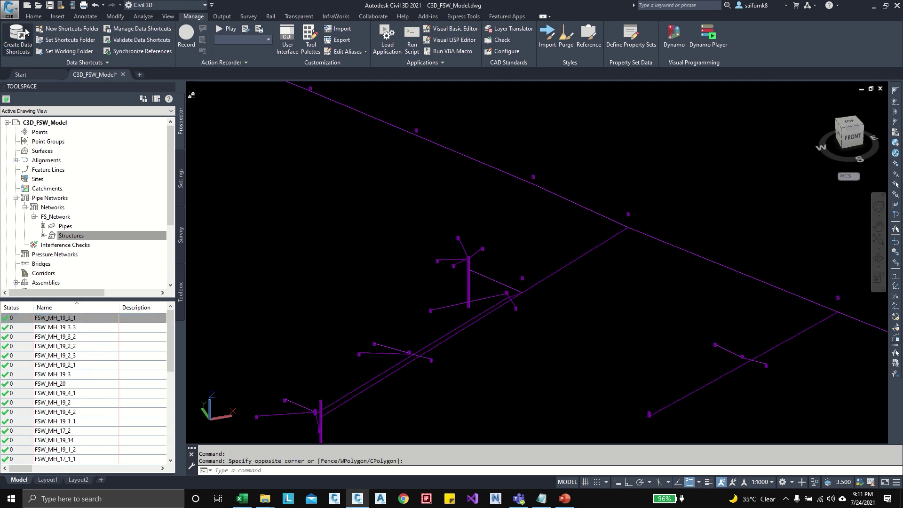
# - Launch Dynamo full screen and pick Structure_DepthFromExcel.dyn from the Structure Depth From Excel folder
pyautogui.click(675, 43)
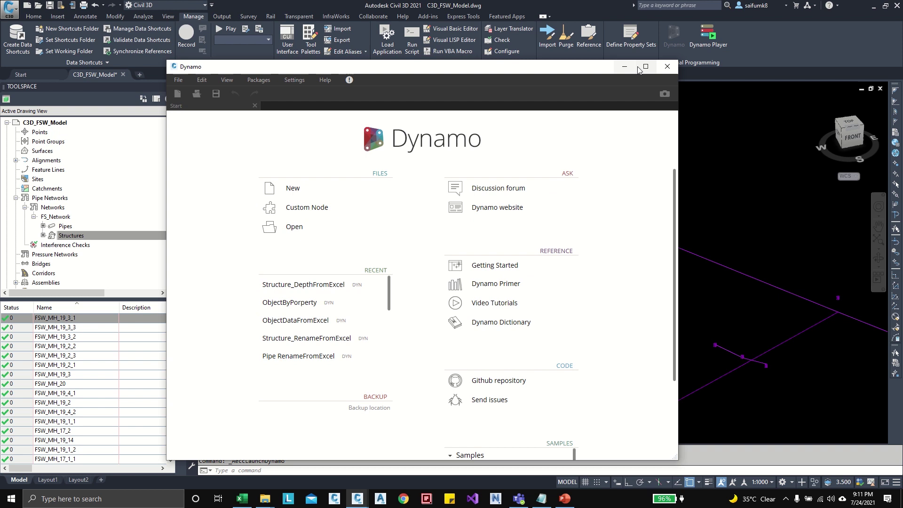
pyautogui.click(638, 67)
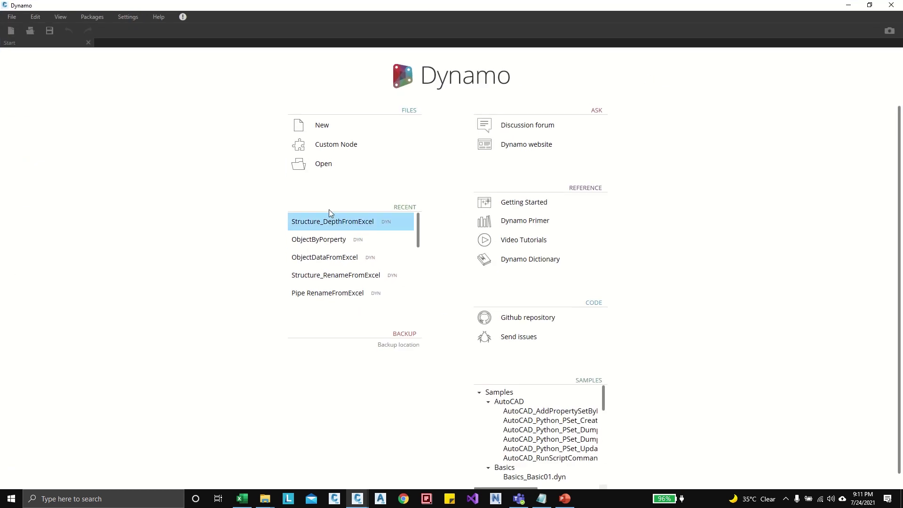
pyautogui.click(327, 166)
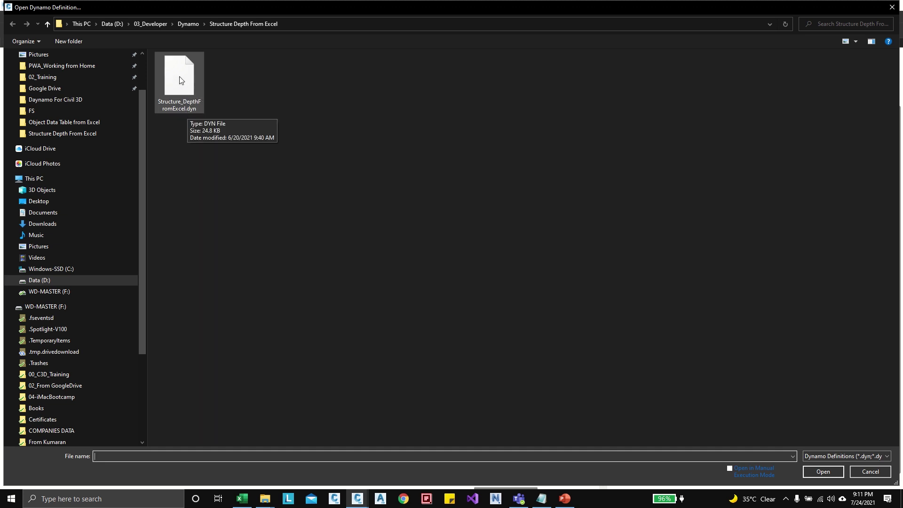
pyautogui.click(181, 80)
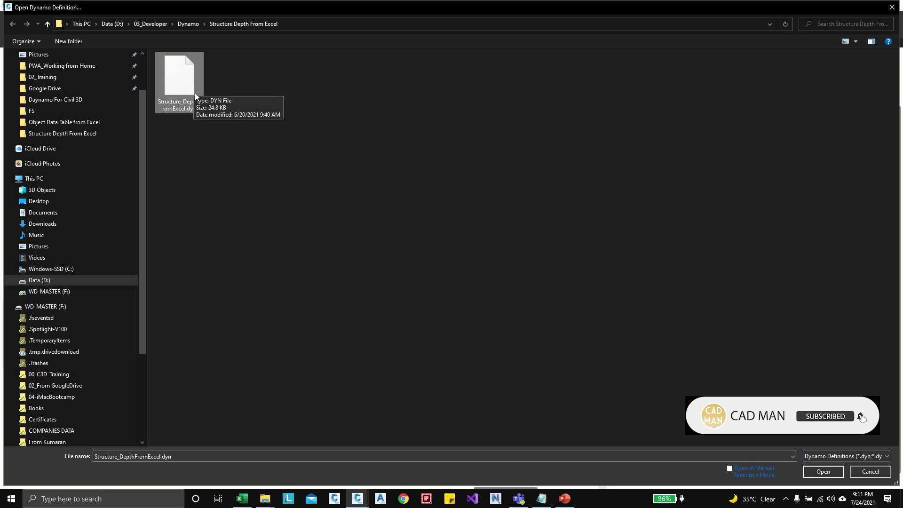
# - Open the Structure_DepthFromExcel.dyn graph and center the File Path node
pyautogui.click(823, 471)
pyautogui.scroll(-5, 370, 275)
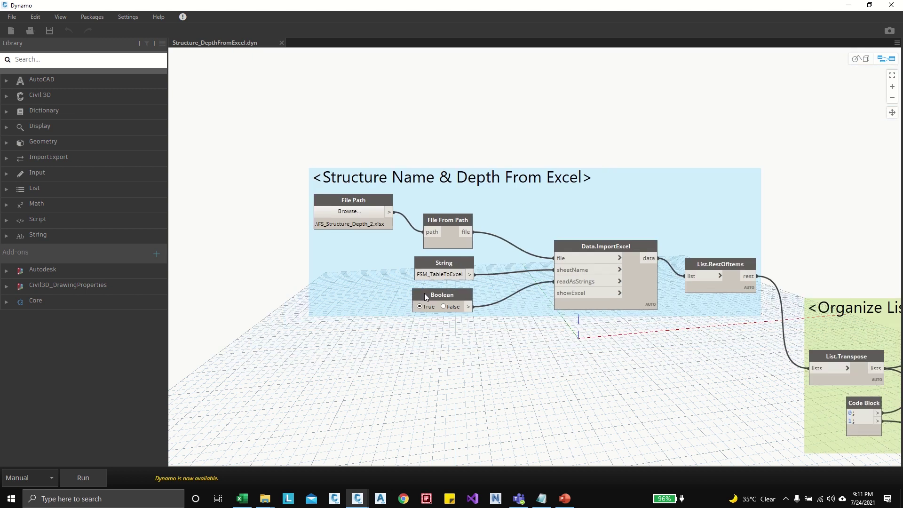
pyautogui.scroll(1, 417, 212)
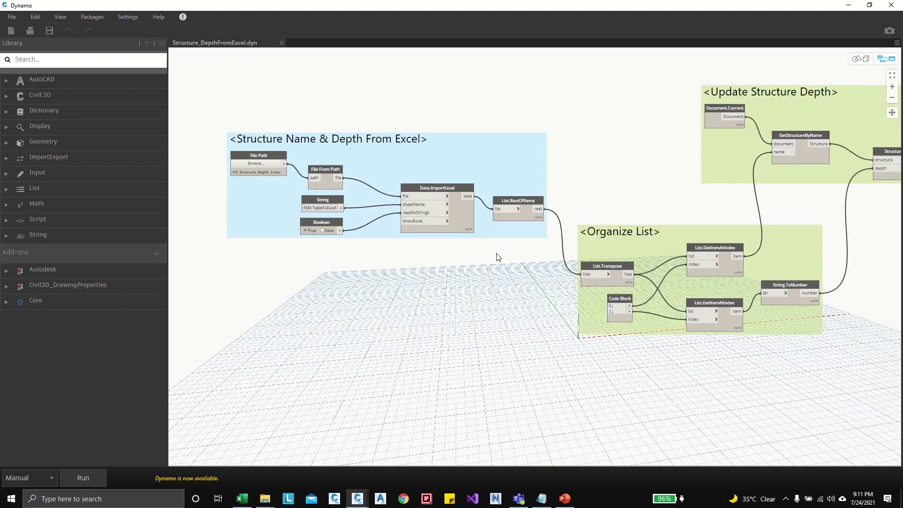
pyautogui.scroll(-1, 445, 264)
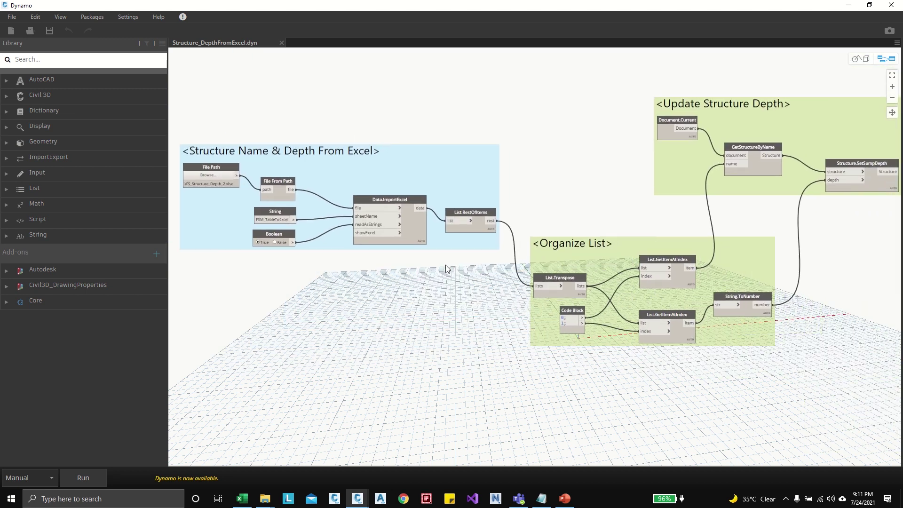
pyautogui.scroll(5, 266, 185)
pyautogui.moveTo(264, 182); pyautogui.dragTo(354, 182, button='middle')
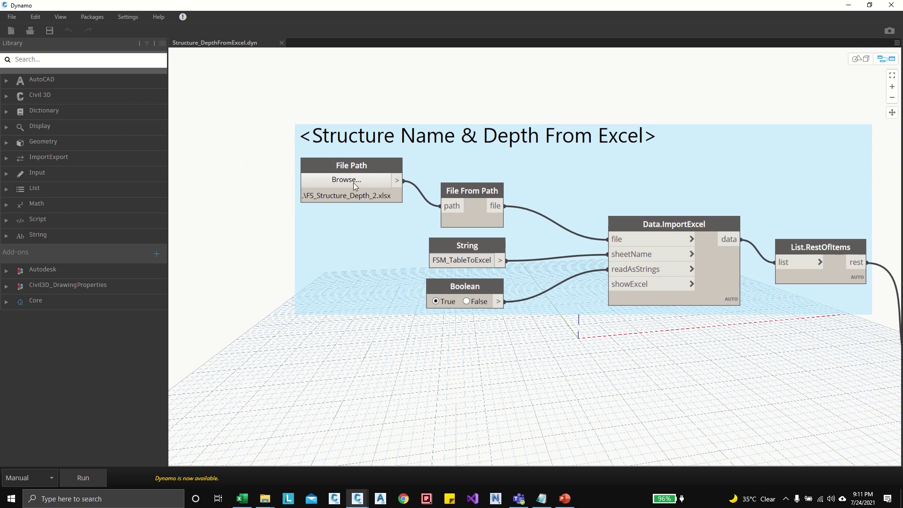
# - Point the File Path node to FS_Structure_Depth.xlsx and confirm its sheet is FSM_TableToExcel
pyautogui.click(345, 180)
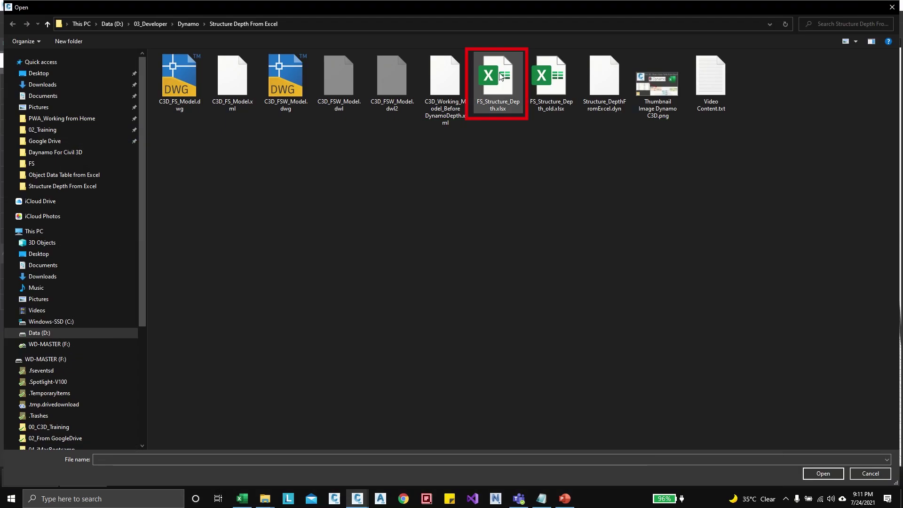
pyautogui.doubleClick(498, 76)
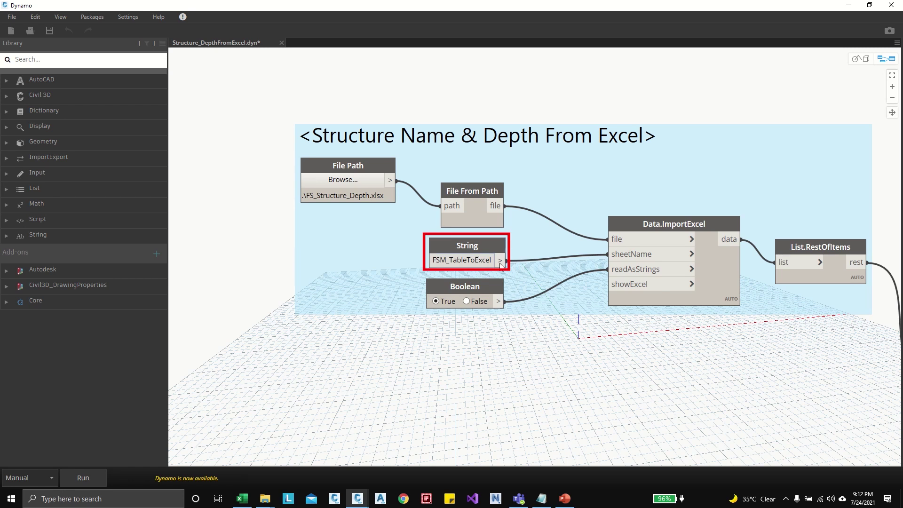
pyautogui.doubleClick(434, 260)
pyautogui.click(242, 498)
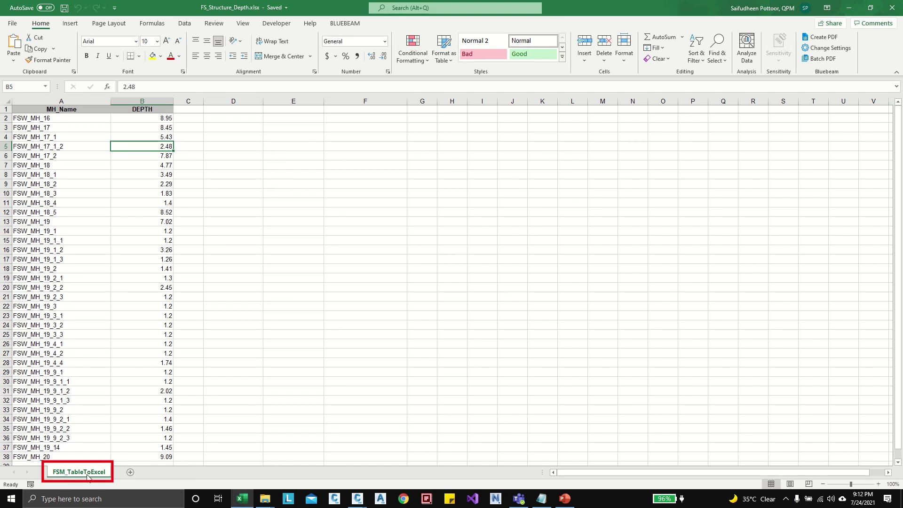
pyautogui.hotkey('alt', 'Tab')
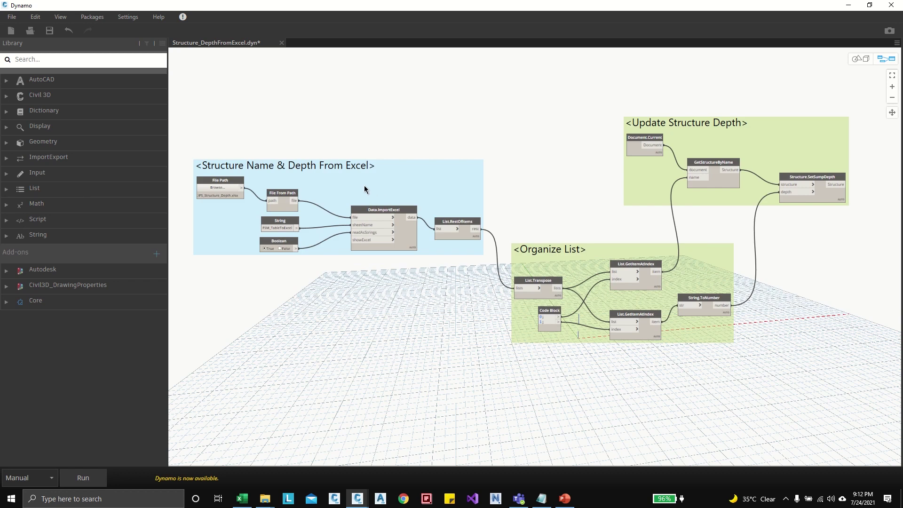
pyautogui.scroll(3, 351, 185)
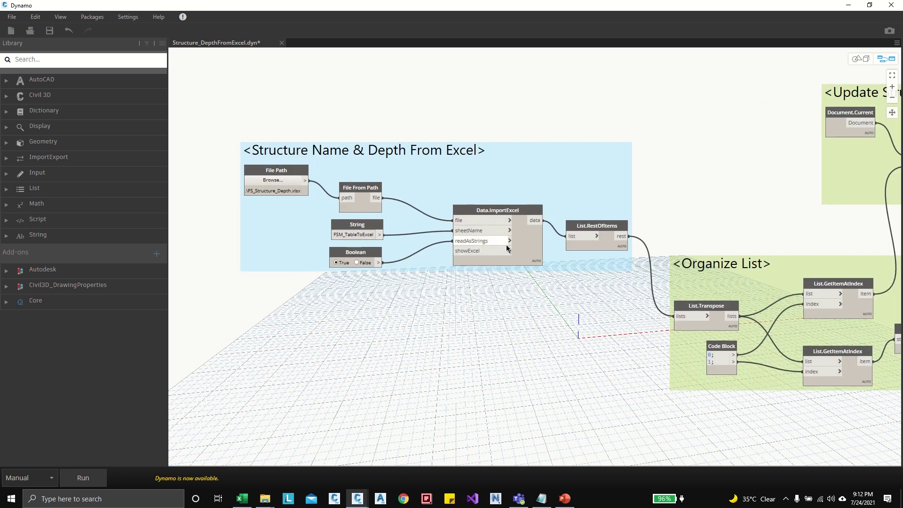
pyautogui.moveTo(673, 273); pyautogui.dragTo(402, 219, button='middle')
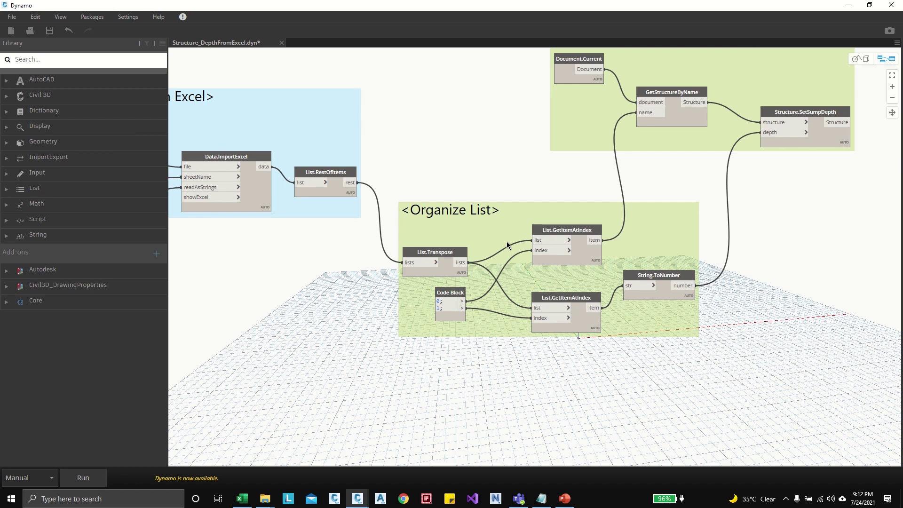
pyautogui.moveTo(519, 250); pyautogui.dragTo(464, 230, button='middle')
pyautogui.scroll(3, 559, 156)
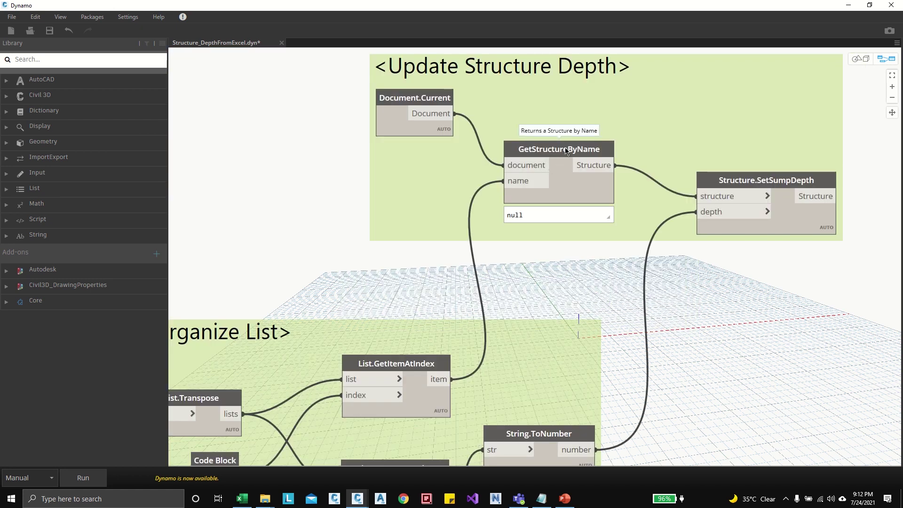
pyautogui.scroll(-4, 550, 152)
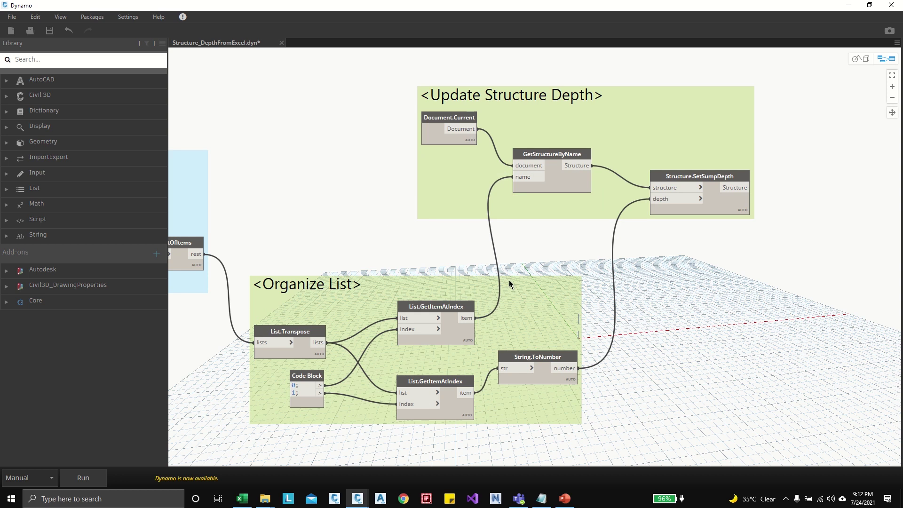
pyautogui.scroll(2, 722, 183)
pyautogui.scroll(-2, 714, 181)
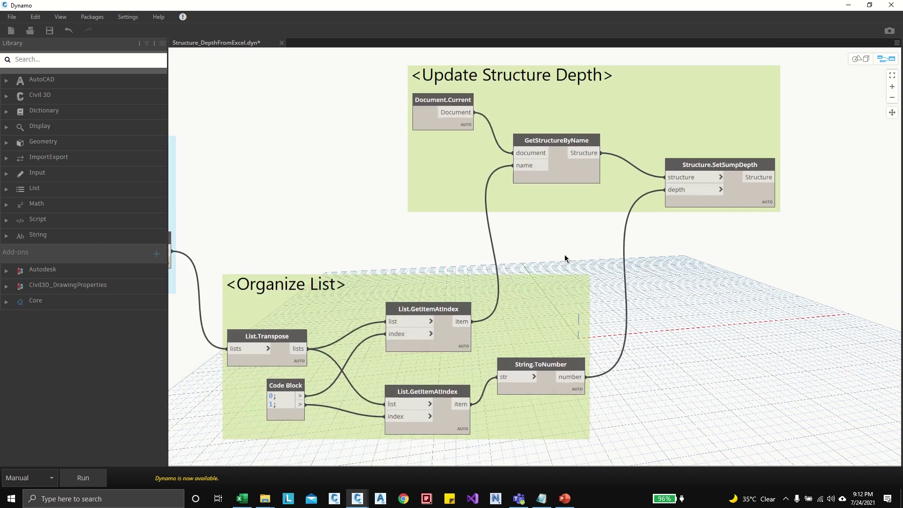
pyautogui.scroll(1, 544, 174)
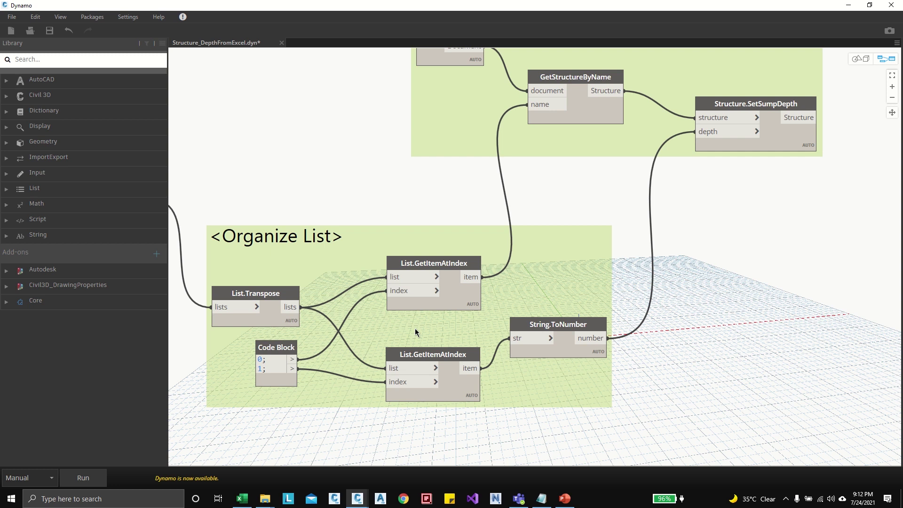
pyautogui.moveTo(415, 328); pyautogui.dragTo(514, 333, button='middle')
pyautogui.scroll(-5, 669, 252)
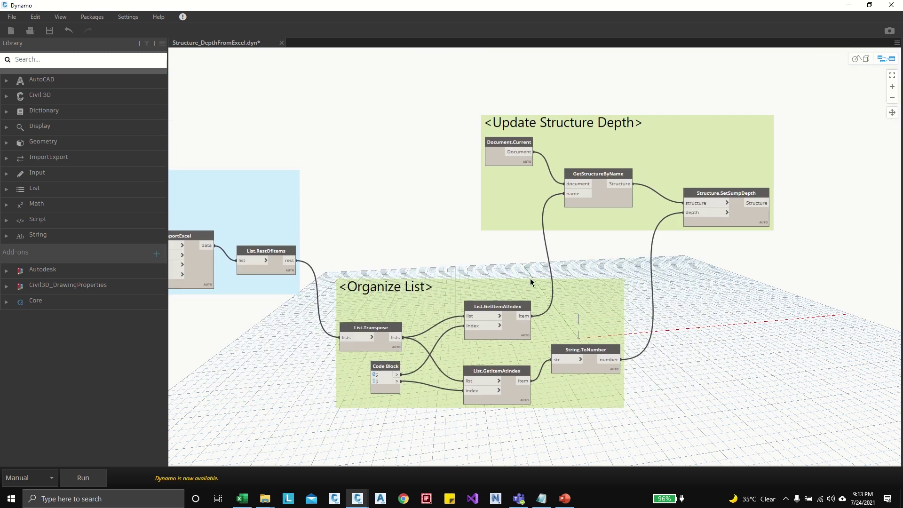
pyautogui.moveTo(463, 269); pyautogui.dragTo(614, 260, button='middle')
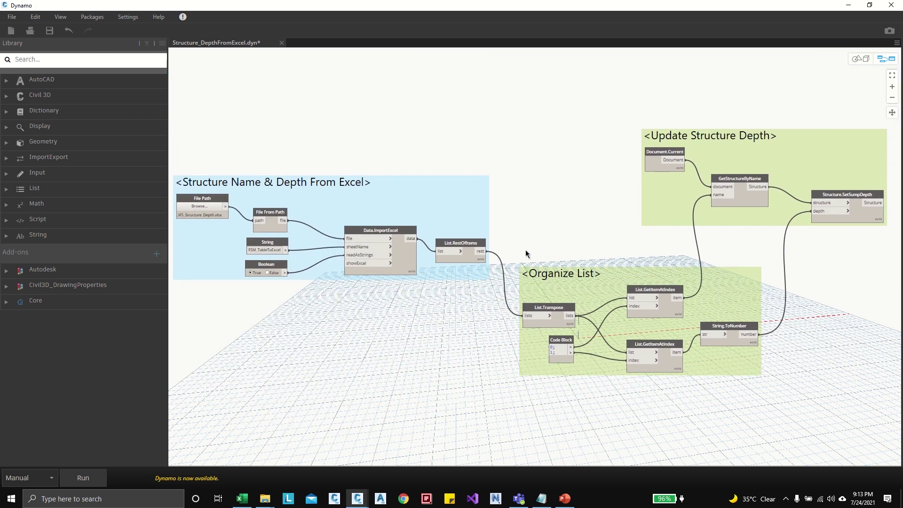
# - Search online Dynamo packages for 'civil 3d too' to find Civil3DToolkit
pyautogui.click(91, 17)
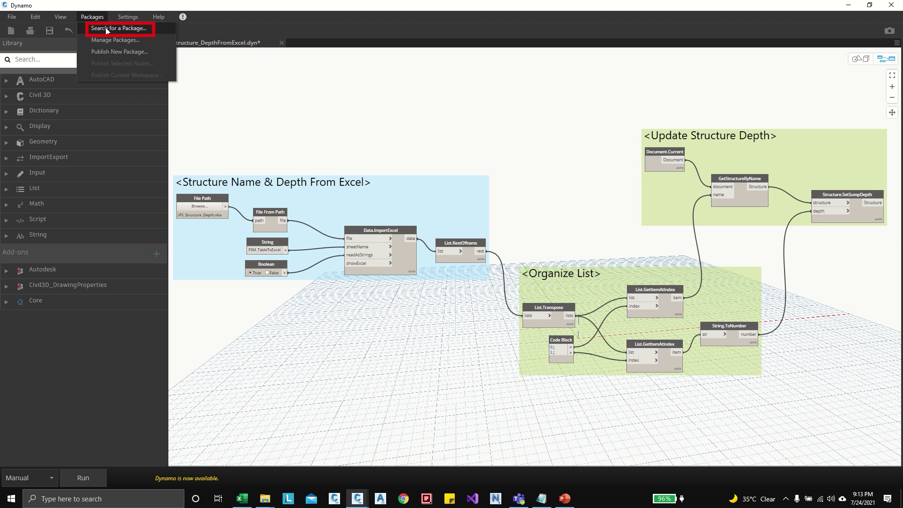
pyautogui.click(107, 29)
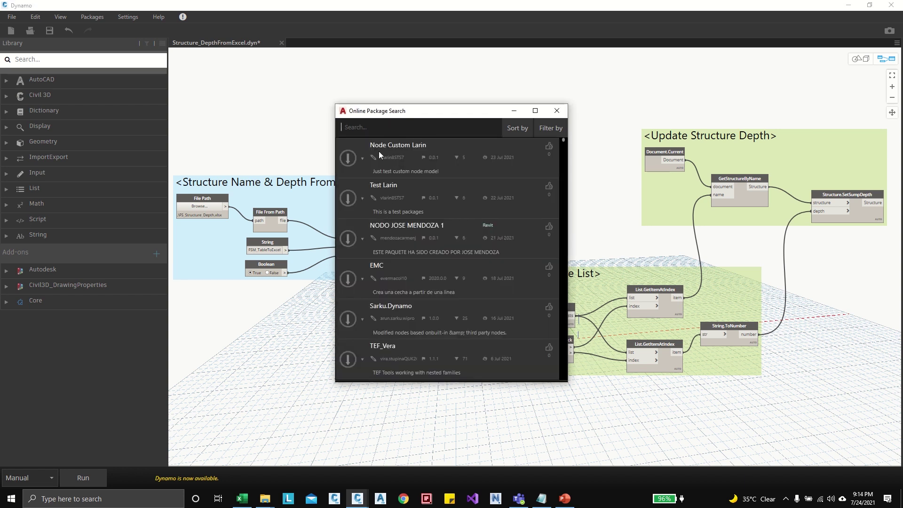
pyautogui.write('civil ')
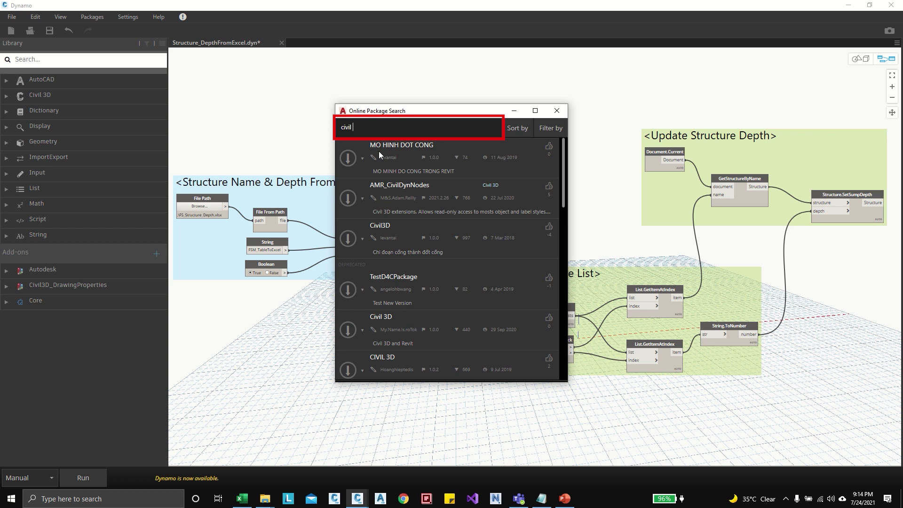
pyautogui.write('3d tool')
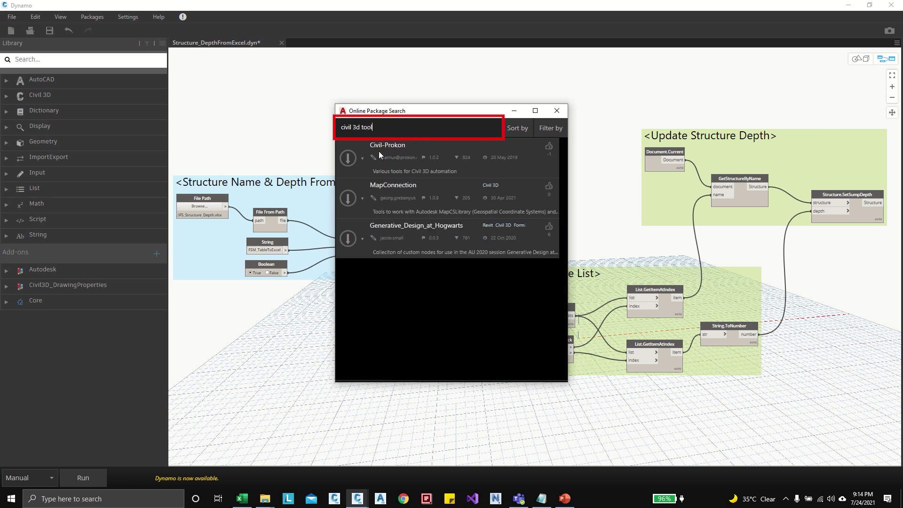
pyautogui.press('BackSpace')
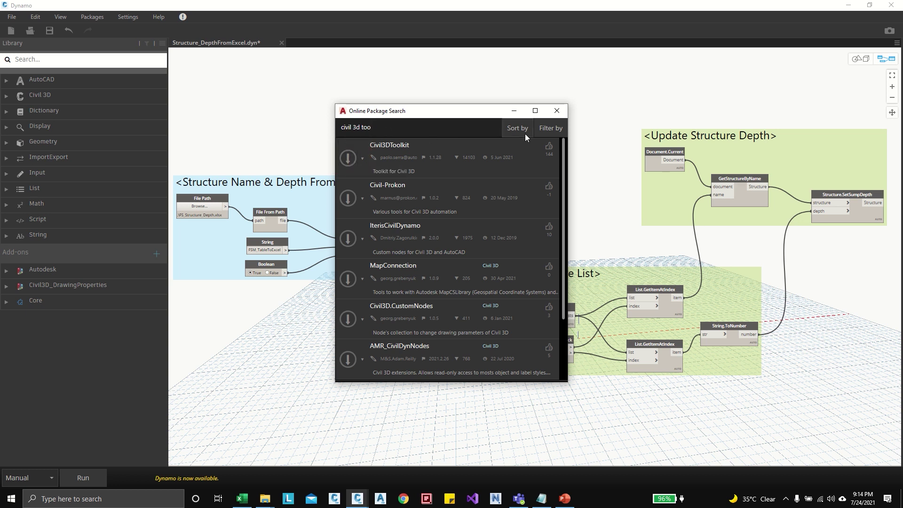
# - Close the package search and expand Add-ons > Autodesk > Civil3DToolkit > Civil3D in the Library
pyautogui.click(558, 114)
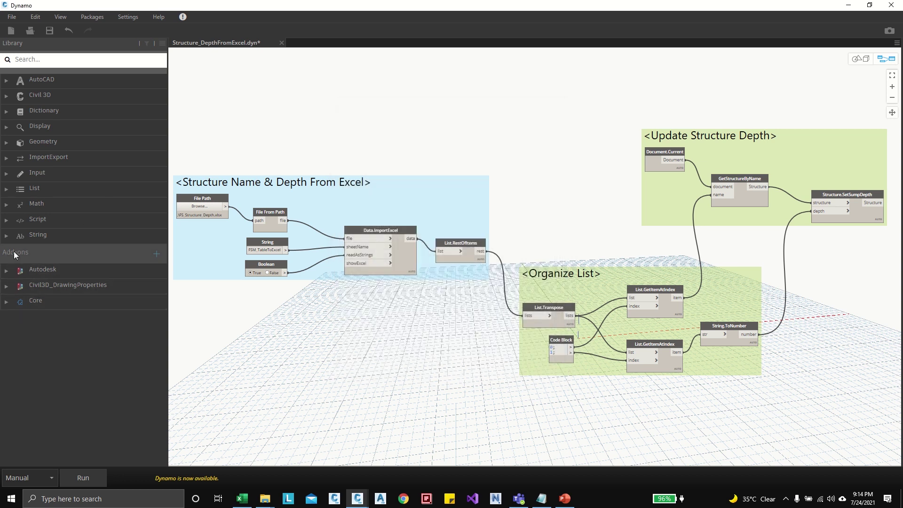
pyautogui.click(6, 271)
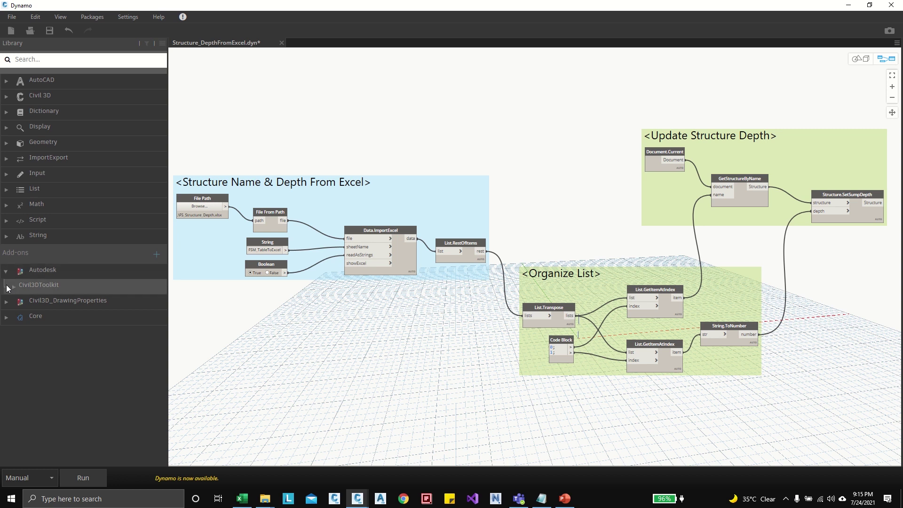
pyautogui.click(10, 286)
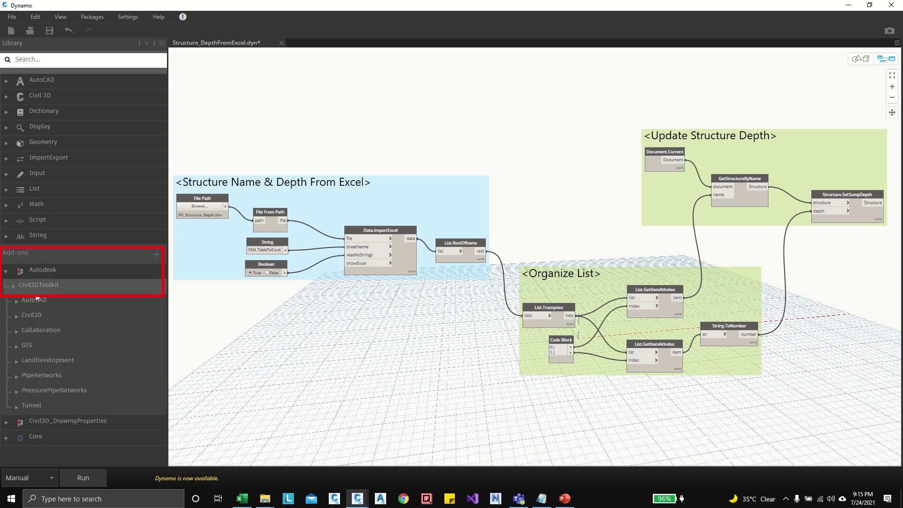
pyautogui.click(18, 316)
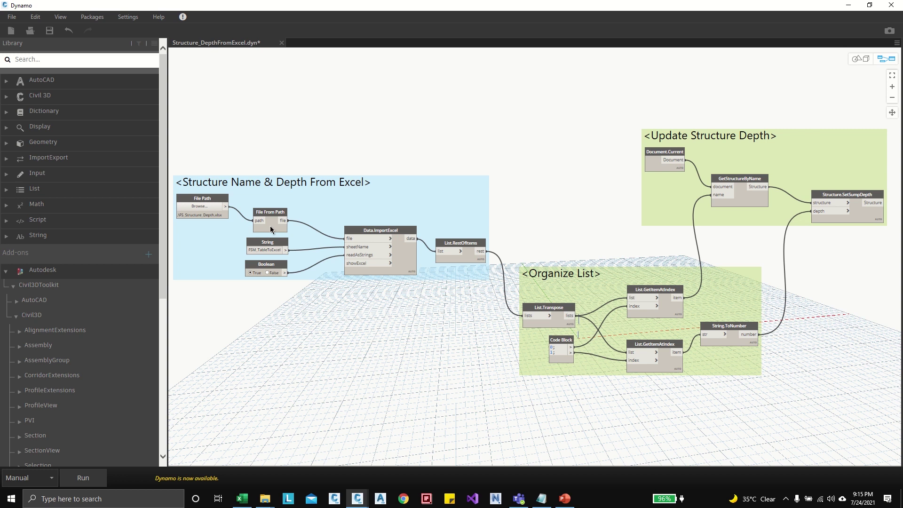
pyautogui.scroll(3, 195, 222)
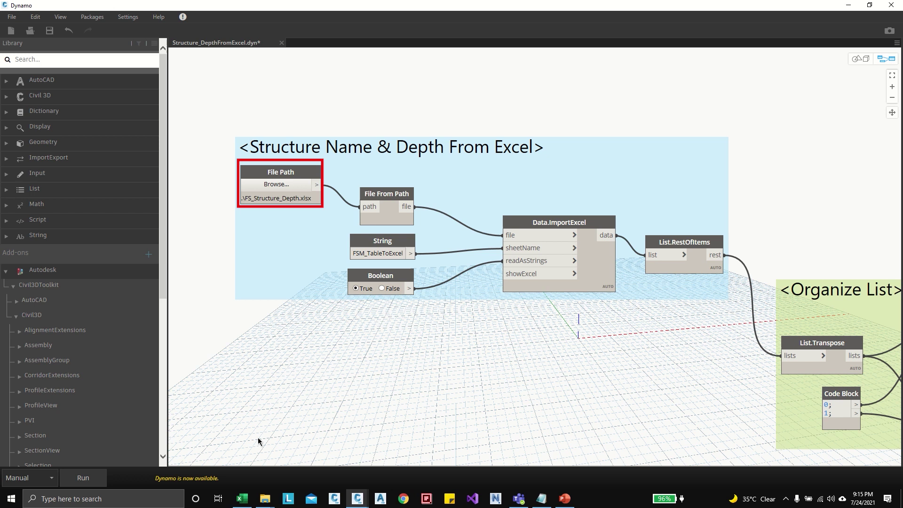
pyautogui.doubleClick(354, 254)
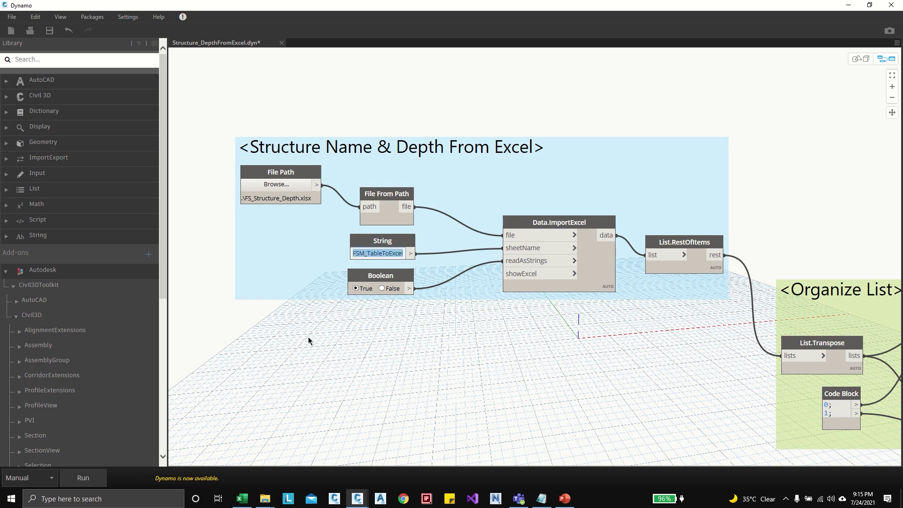
pyautogui.scroll(-3, 309, 337)
# - Keep the graph's run mode set to Manual
pyautogui.scroll(-2, 316, 301)
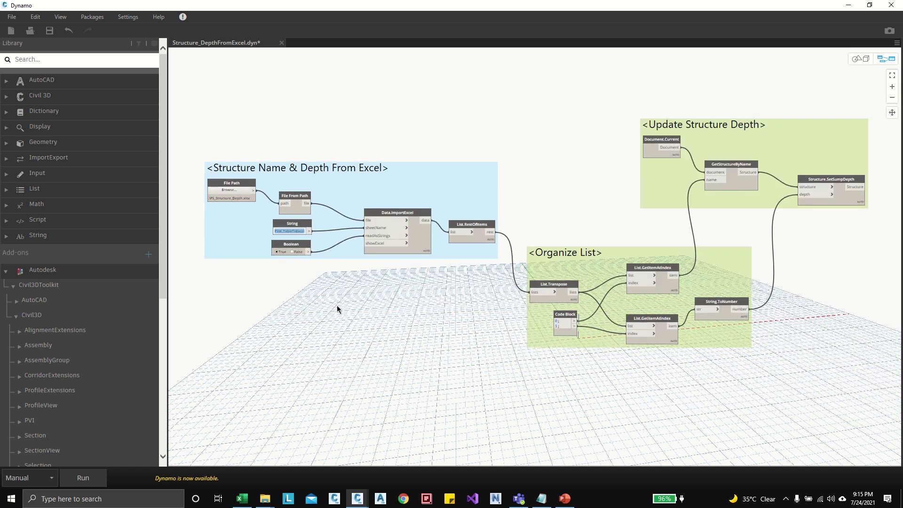
pyautogui.click(335, 304)
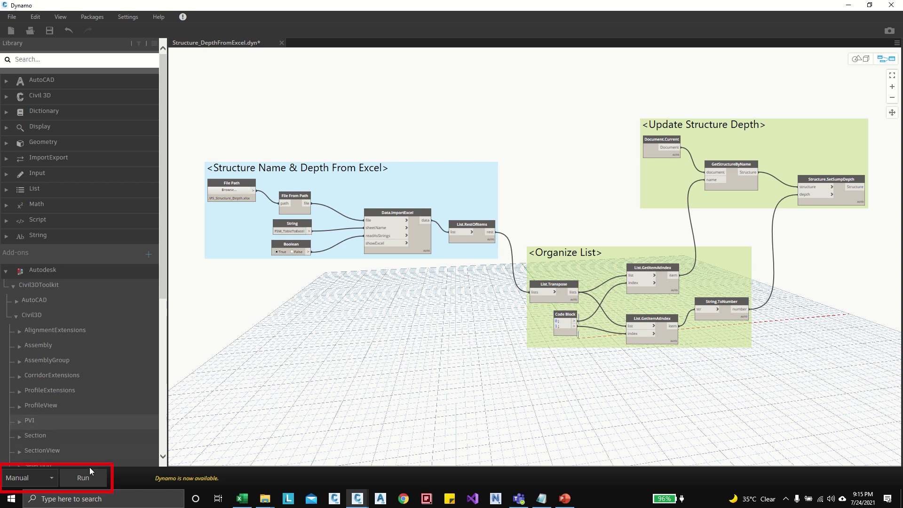
pyautogui.click(46, 480)
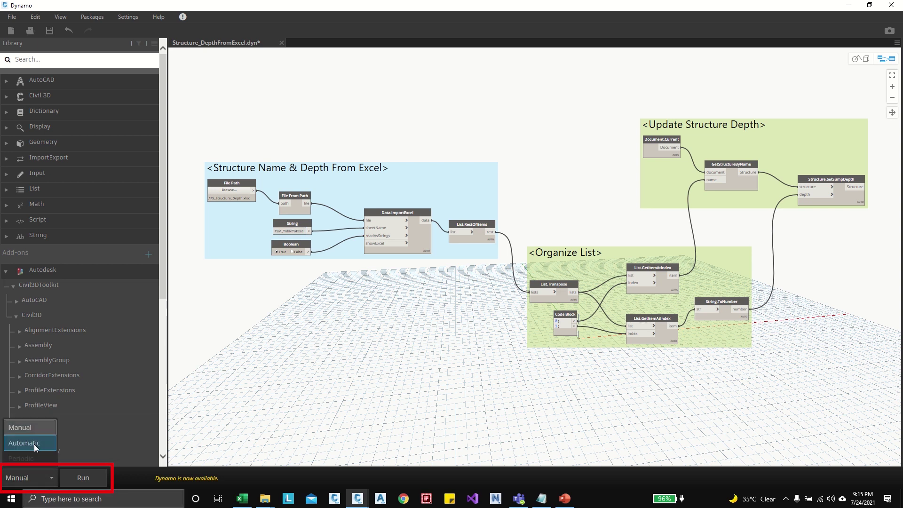
pyautogui.click(265, 422)
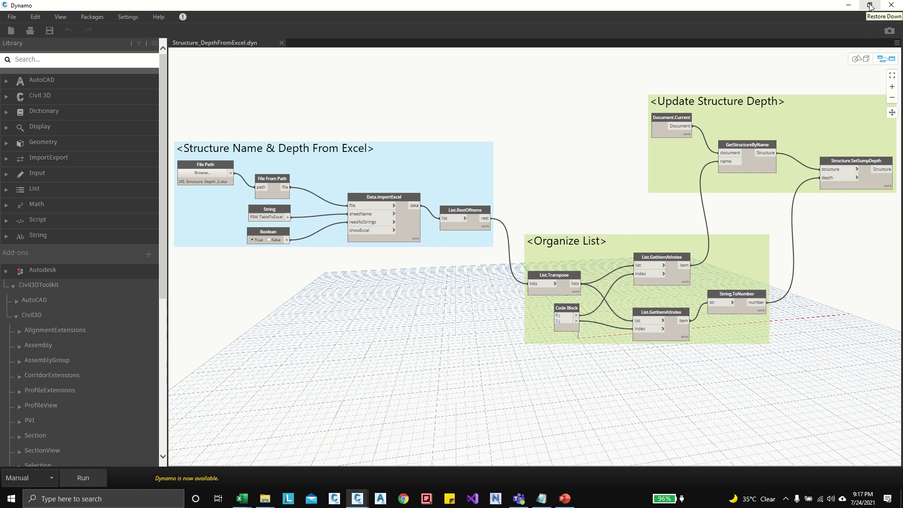
# - Shrink Dynamo over the drawing, run the structure depth graph, and minimize Dynamo to view updated depths
pyautogui.click(870, 6)
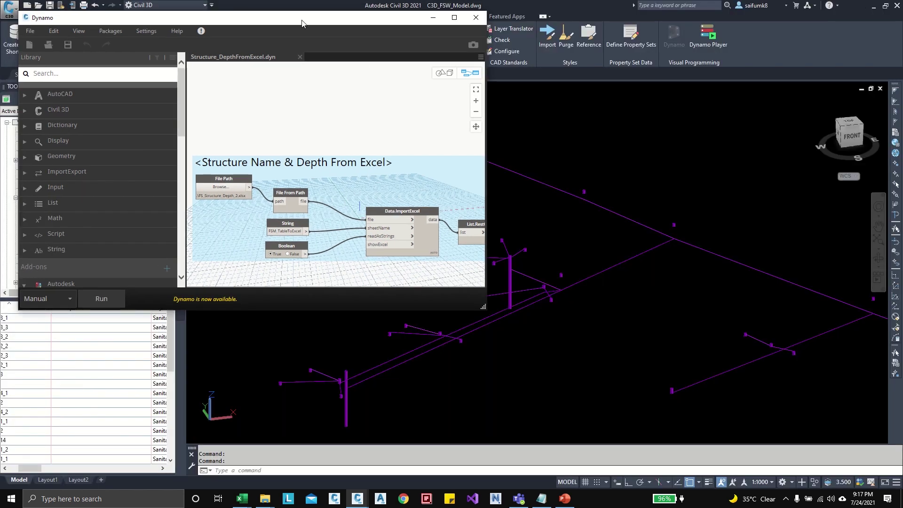
pyautogui.moveTo(291, 24); pyautogui.dragTo(277, 16)
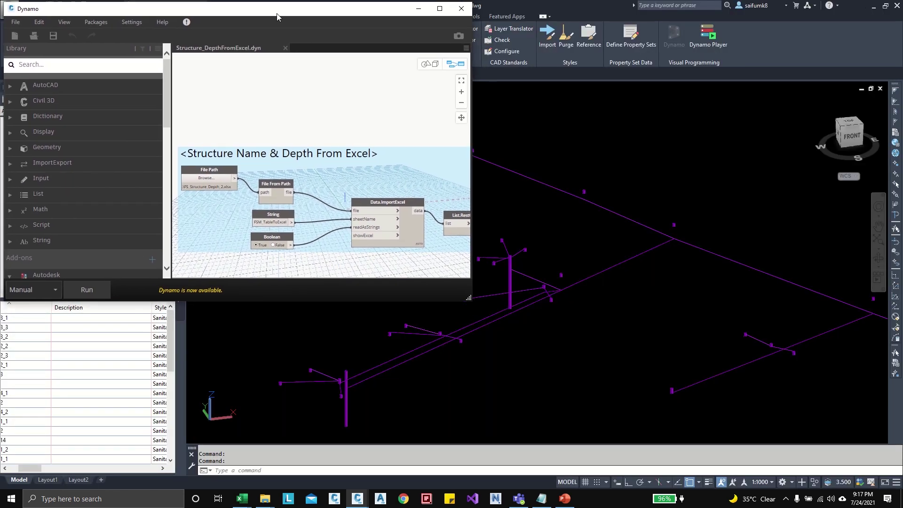
pyautogui.scroll(-5, 408, 251)
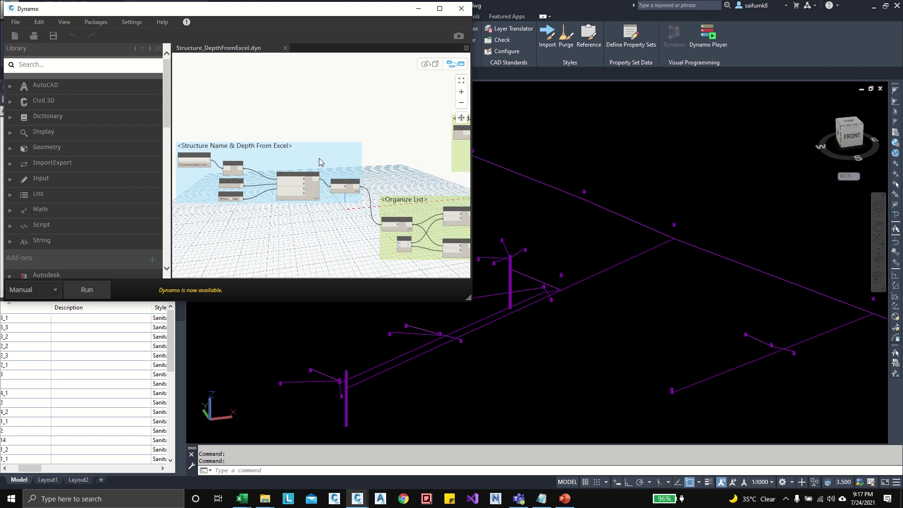
pyautogui.moveTo(334, 164); pyautogui.dragTo(281, 161, button='middle')
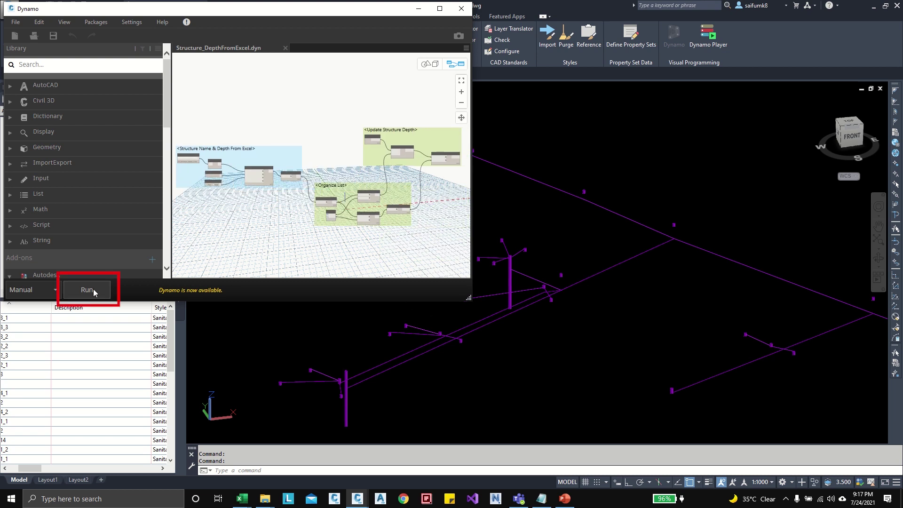
pyautogui.scroll(5, 640, 215)
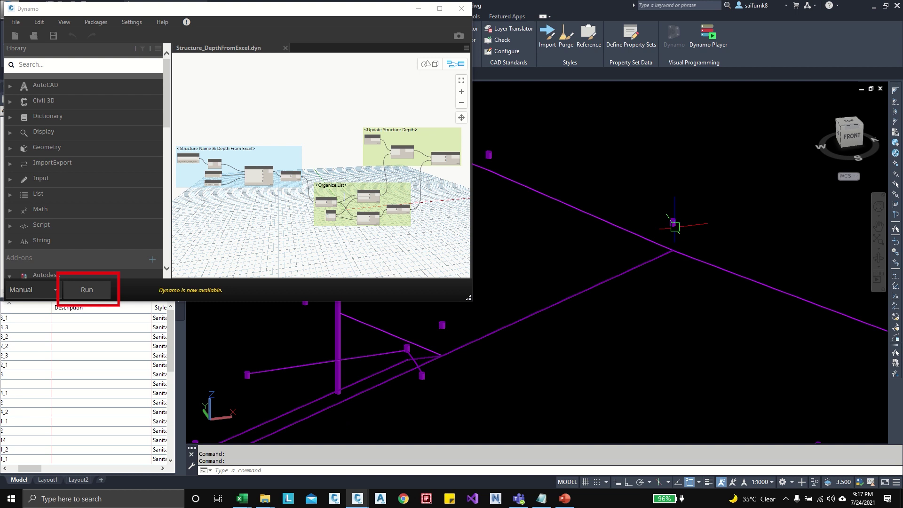
pyautogui.scroll(-5, 706, 266)
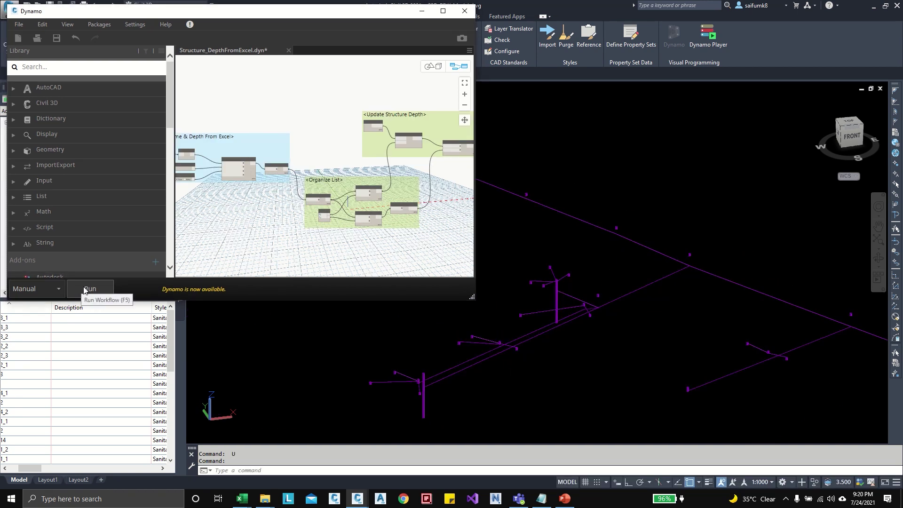
pyautogui.click(83, 288)
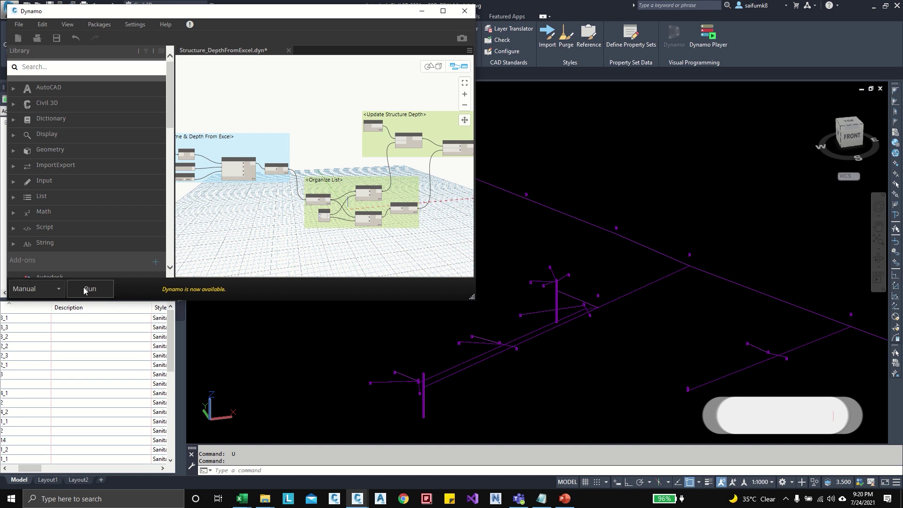
pyautogui.click(422, 11)
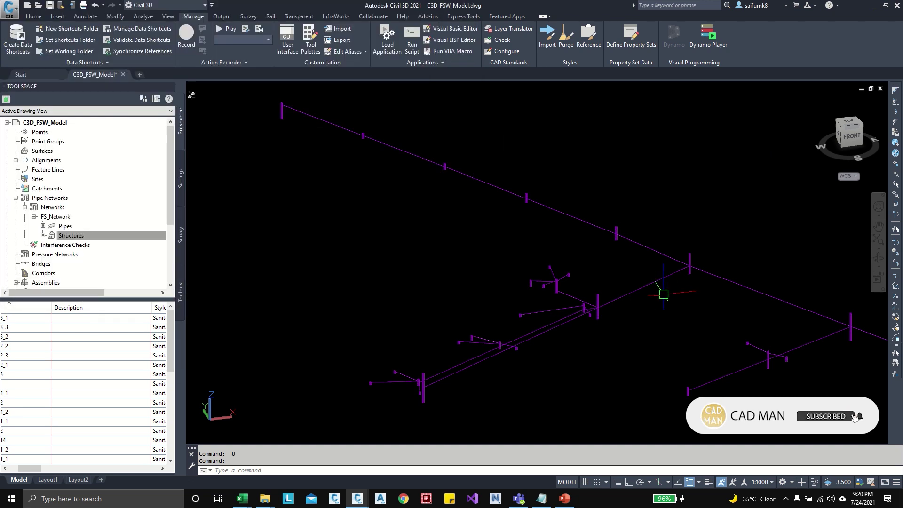
# - Pan and zoom the model view to inspect the FS_Network manholes at their new depths
pyautogui.moveTo(666, 288); pyautogui.dragTo(598, 278, button='middle')
pyautogui.scroll(2, 580, 299)
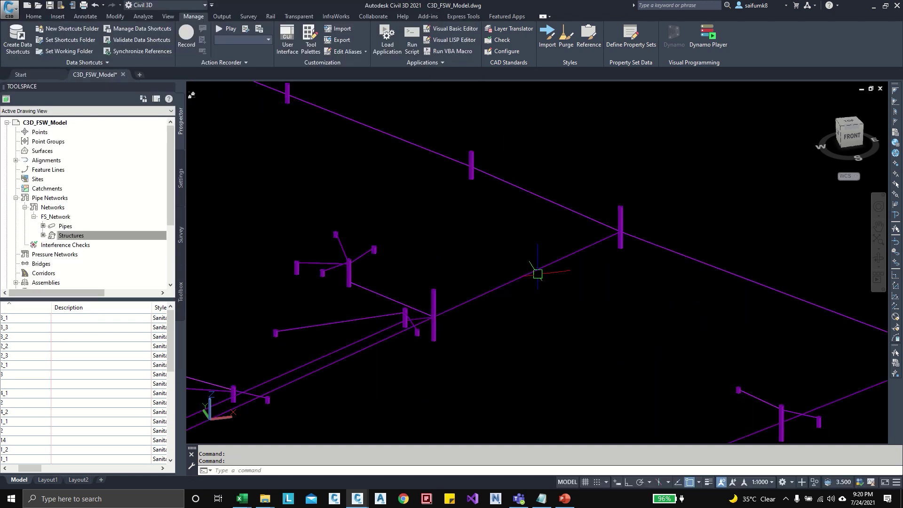
pyautogui.moveTo(552, 309); pyautogui.dragTo(522, 273, button='middle')
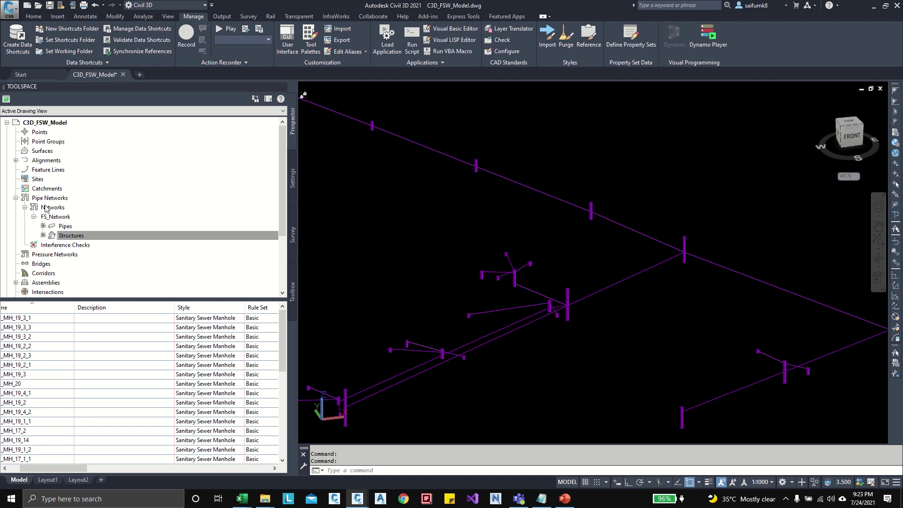
# - List FS_Network's pipes in Prospector and select Pipe498 at the top
pyautogui.click(65, 227)
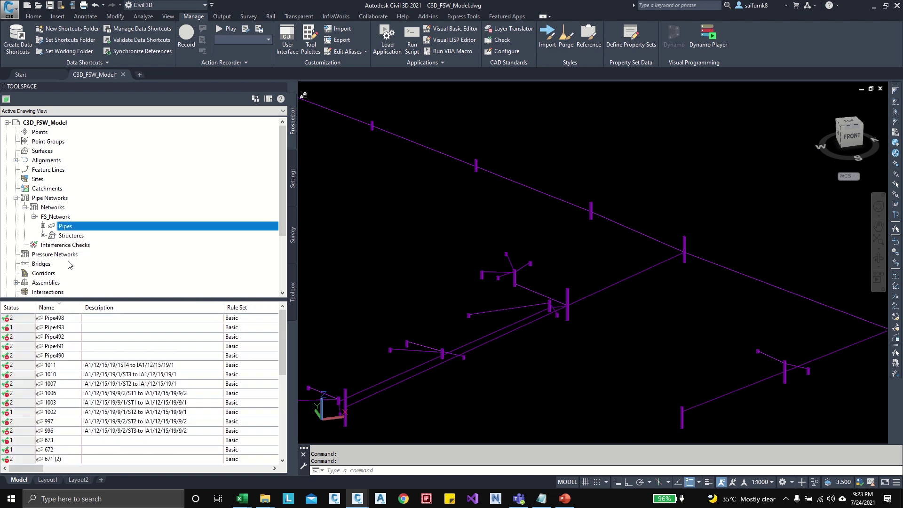
pyautogui.moveTo(35, 469); pyautogui.dragTo(37, 470)
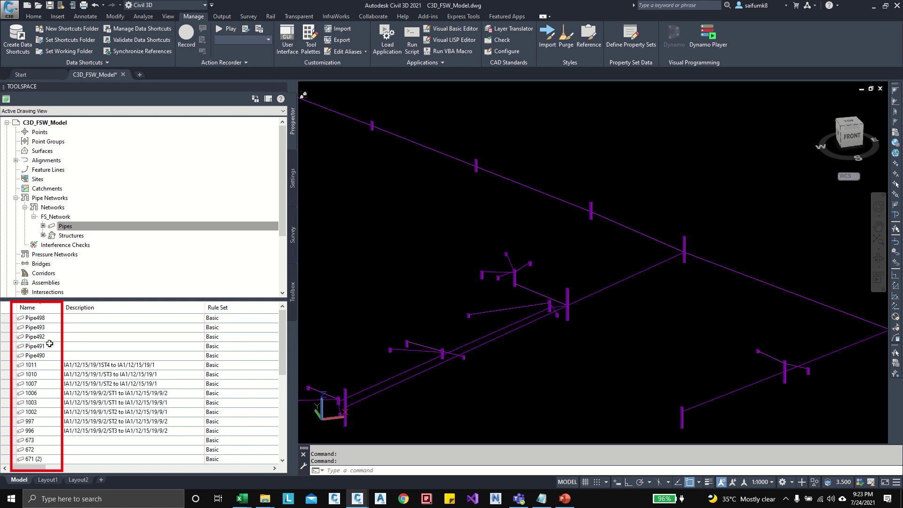
pyautogui.scroll(-10, 51, 346)
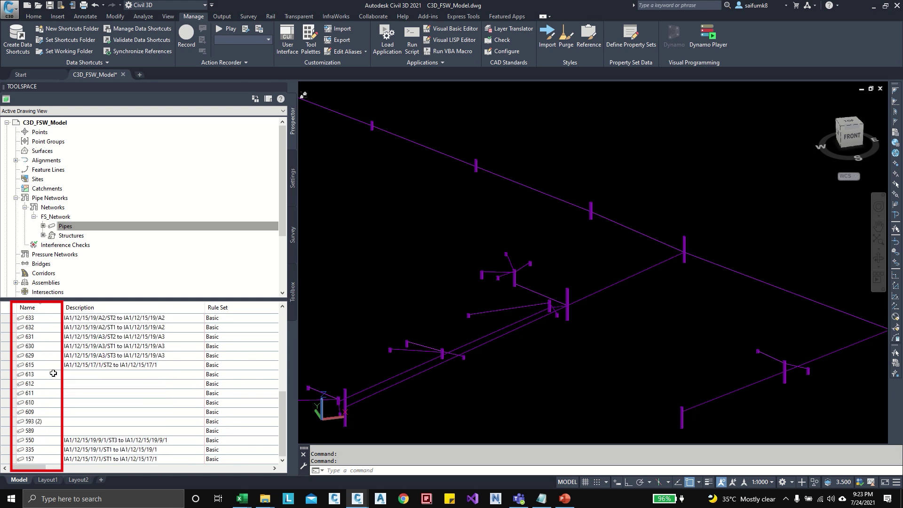
pyautogui.scroll(10, 47, 422)
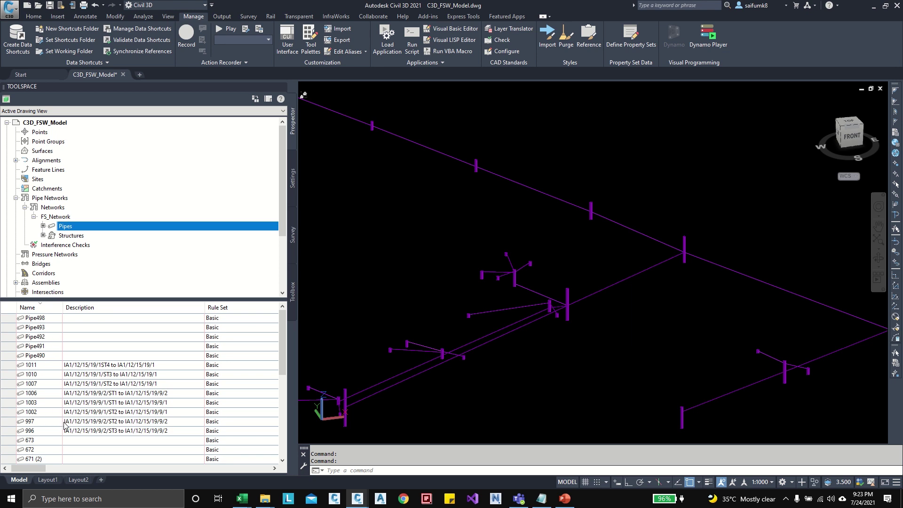
pyautogui.click(34, 366)
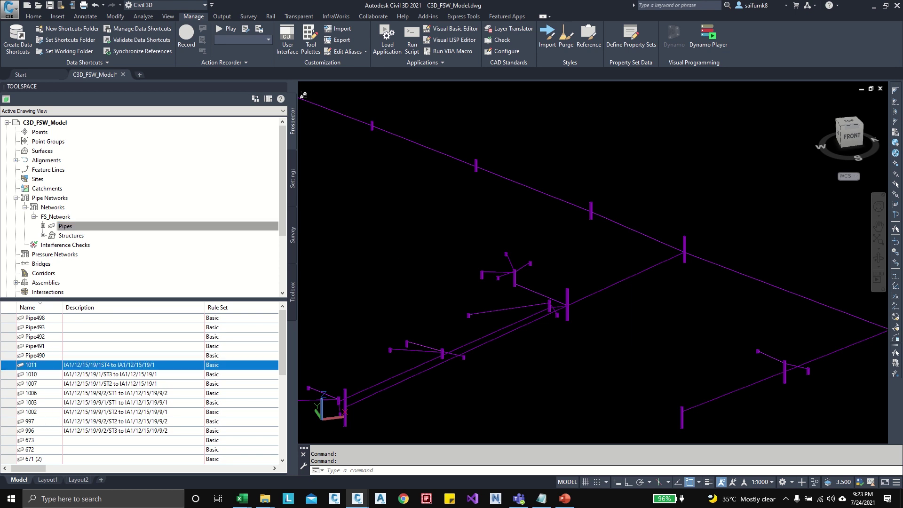
pyautogui.click(35, 319)
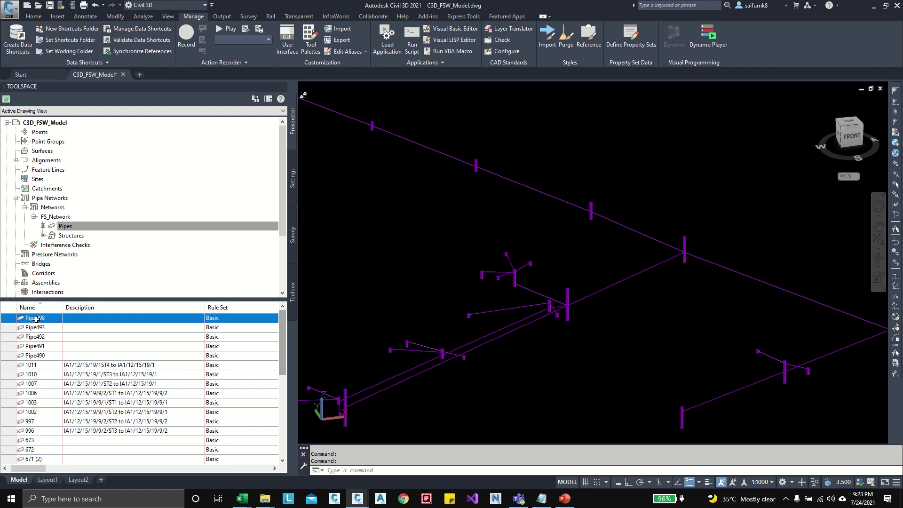
# - Select every pipe in the list and copy their data to the clipboard
pyautogui.scroll(-7, 71, 340)
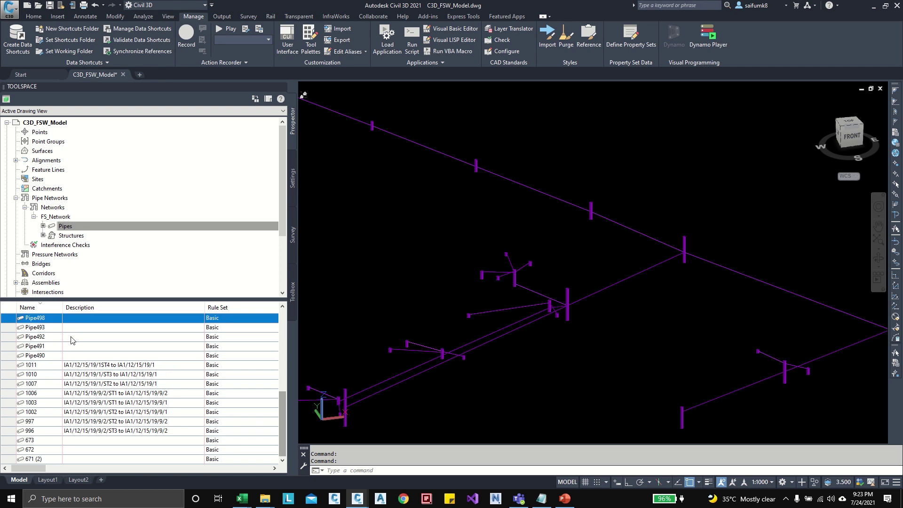
pyautogui.hotkey('ctrl', 'a')
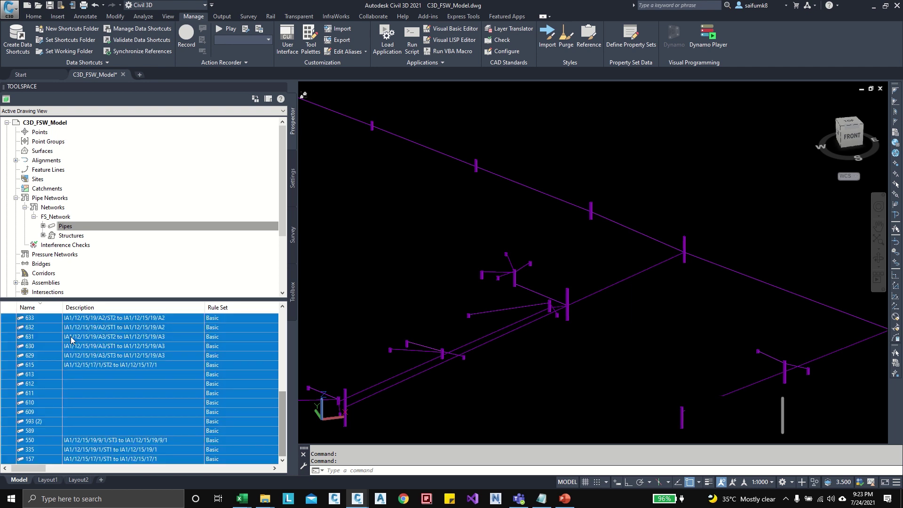
pyautogui.rightClick(44, 345)
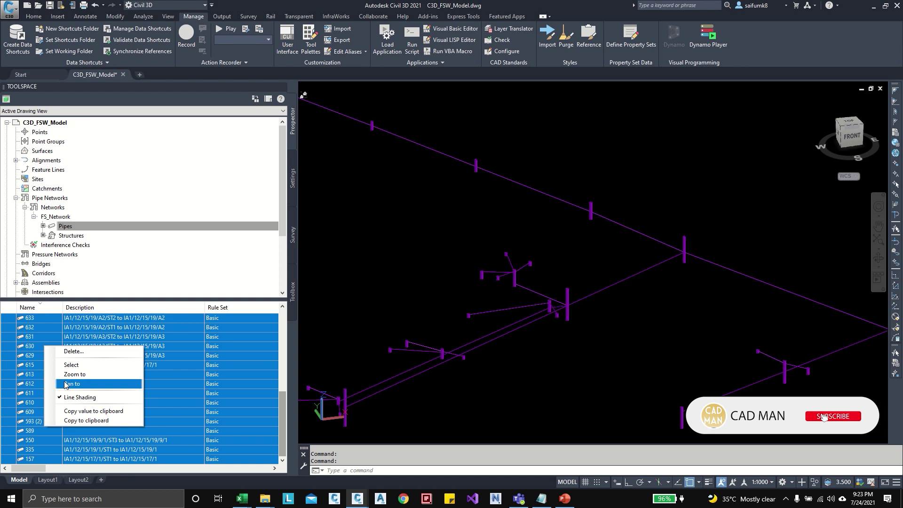
pyautogui.click(90, 424)
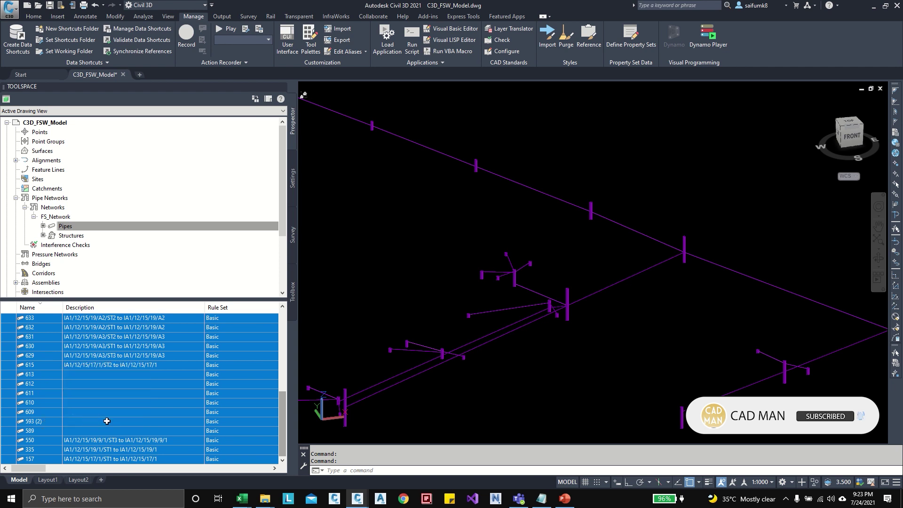
pyautogui.rightClick(242, 502)
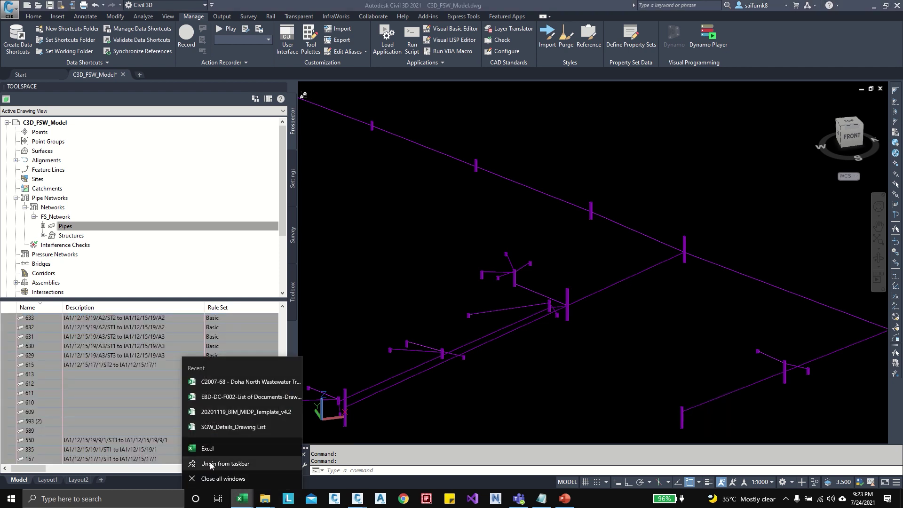
# - Paste the copied FS_Network pipe table into a new maximized workbook and select columns C through BA
pyautogui.click(212, 448)
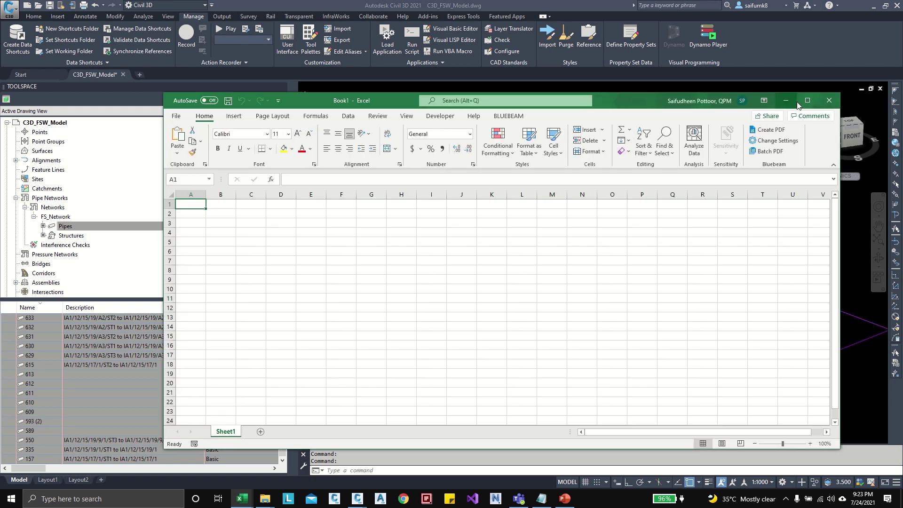
pyautogui.click(799, 96)
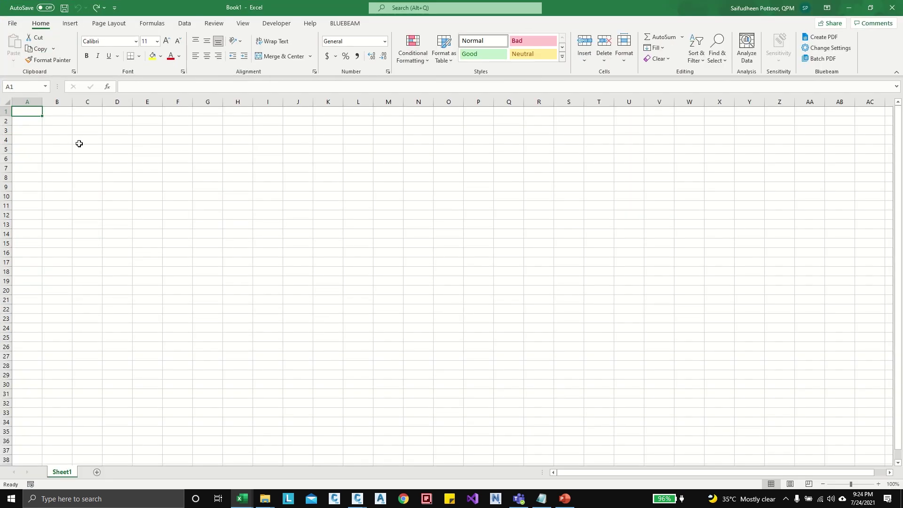
pyautogui.hotkey('ctrl', 'v')
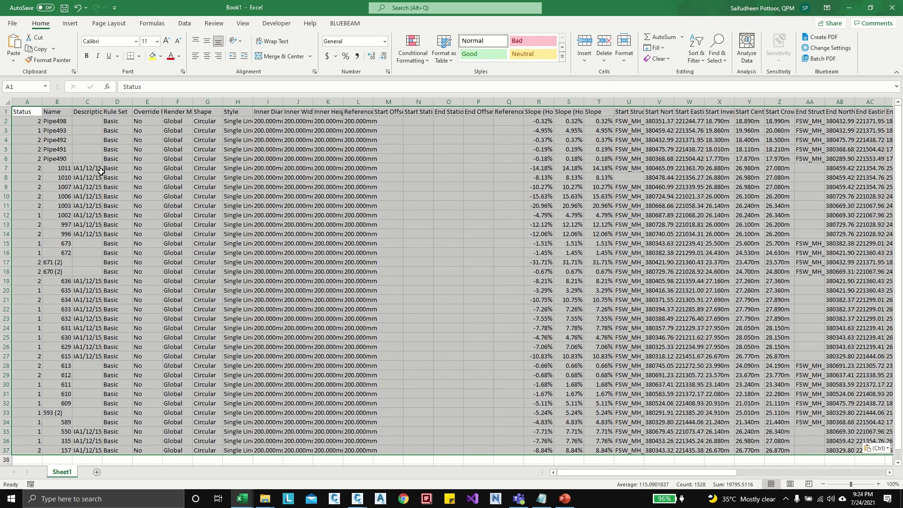
pyautogui.click(105, 171)
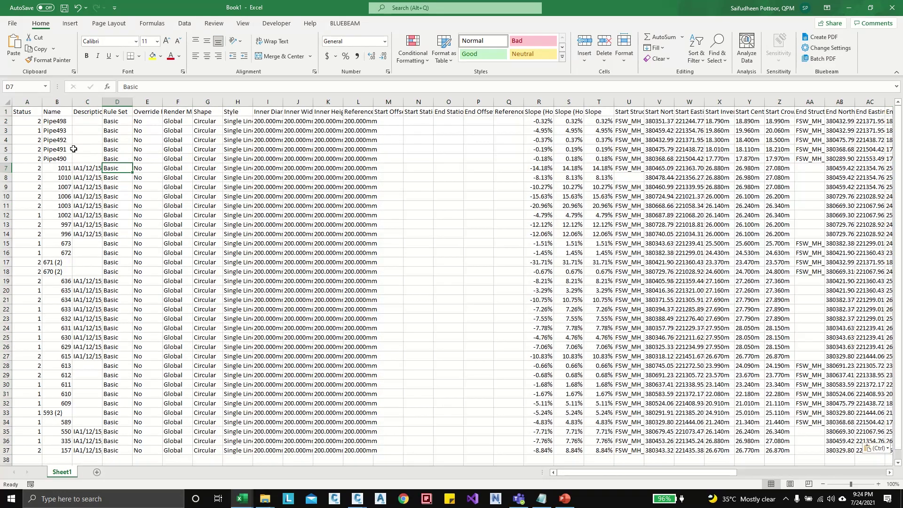
pyautogui.click(77, 103)
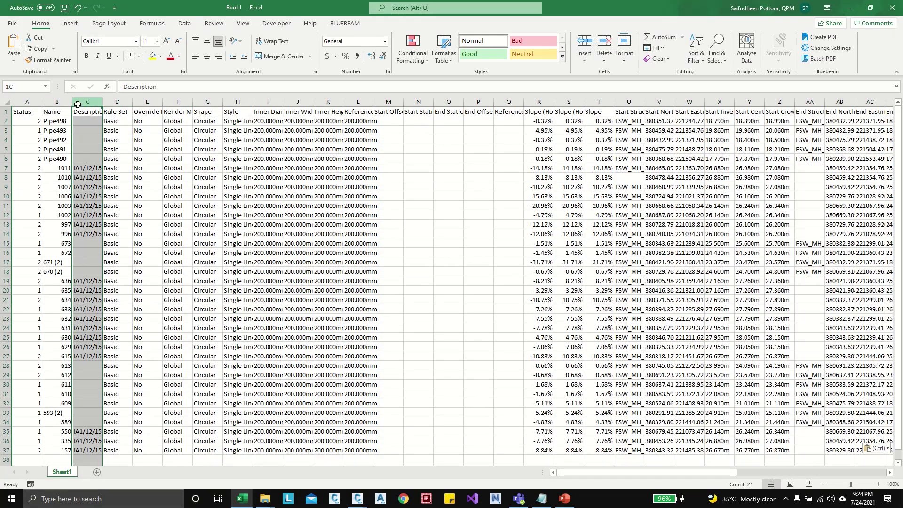
pyautogui.moveTo(77, 104)
pyautogui.mouseDown()
pyautogui.moveTo(899, 106)
pyautogui.moveTo(851, 105)
pyautogui.mouseUp()
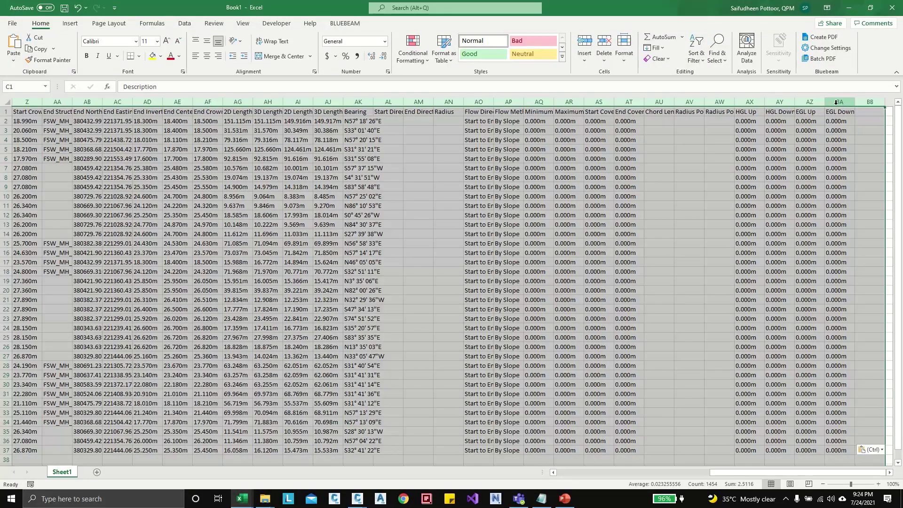
pyautogui.rightClick(836, 107)
# - Delete columns C–BA and the Status column, then retitle column A 'Old Name' and autofit it
pyautogui.click(791, 196)
pyautogui.moveTo(625, 473); pyautogui.dragTo(580, 474)
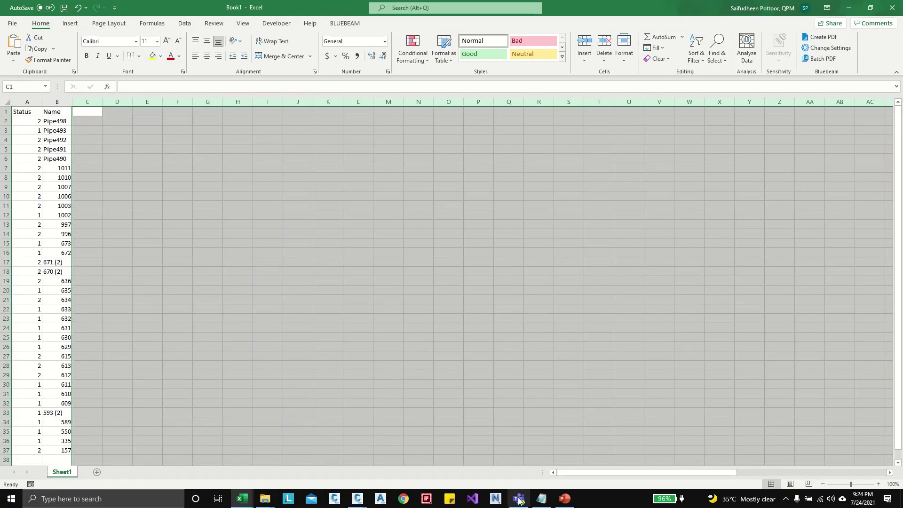
pyautogui.click(26, 103)
pyautogui.rightClick(25, 104)
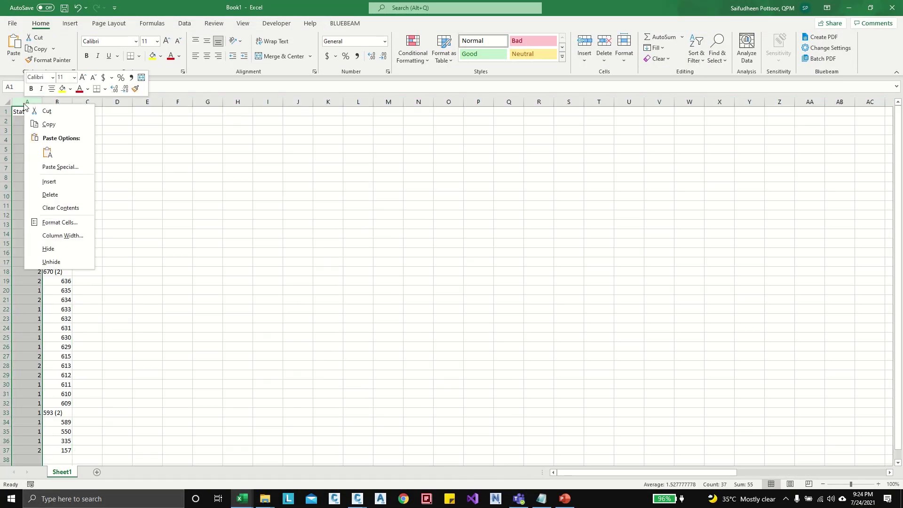
pyautogui.click(50, 195)
pyautogui.click(117, 187)
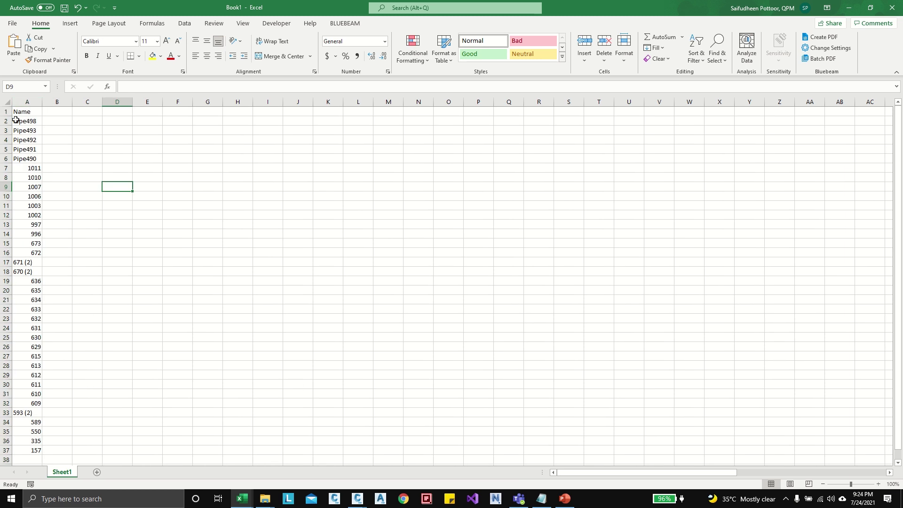
pyautogui.click(28, 112)
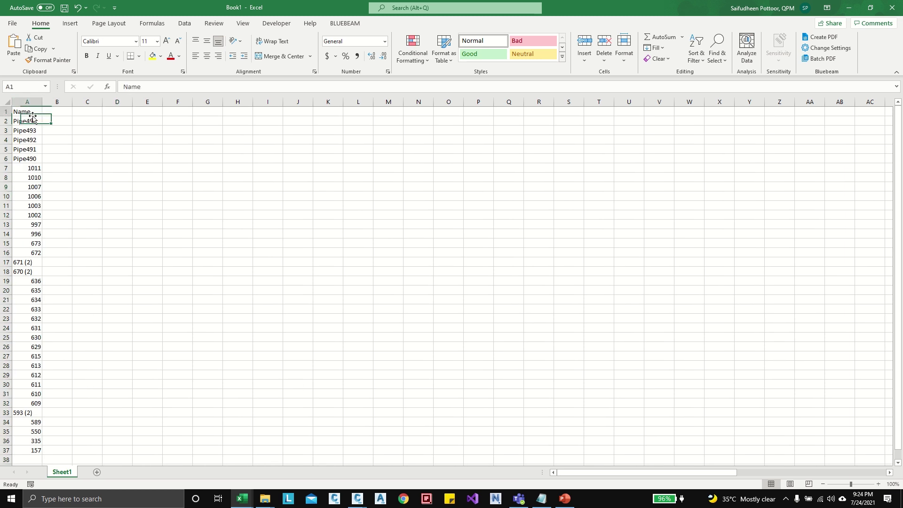
pyautogui.click(124, 90)
pyautogui.write('O')
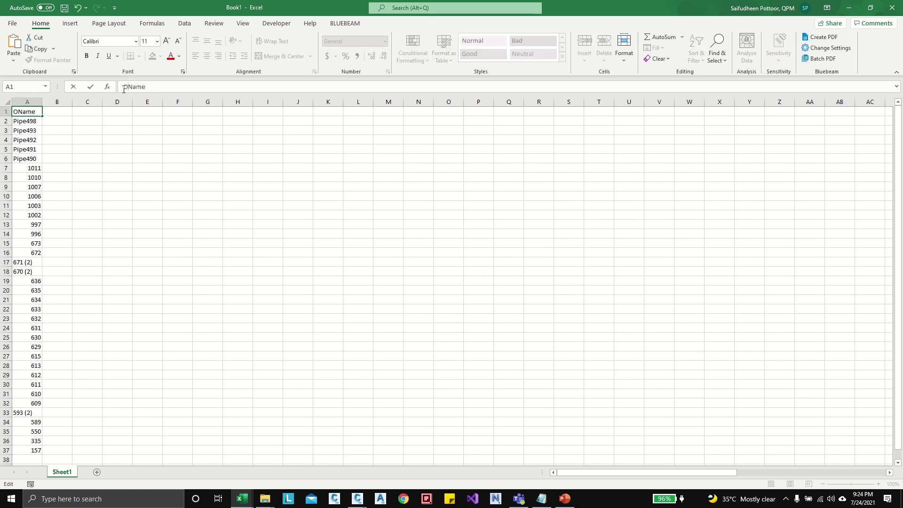
pyautogui.write('ld')
pyautogui.click(151, 171)
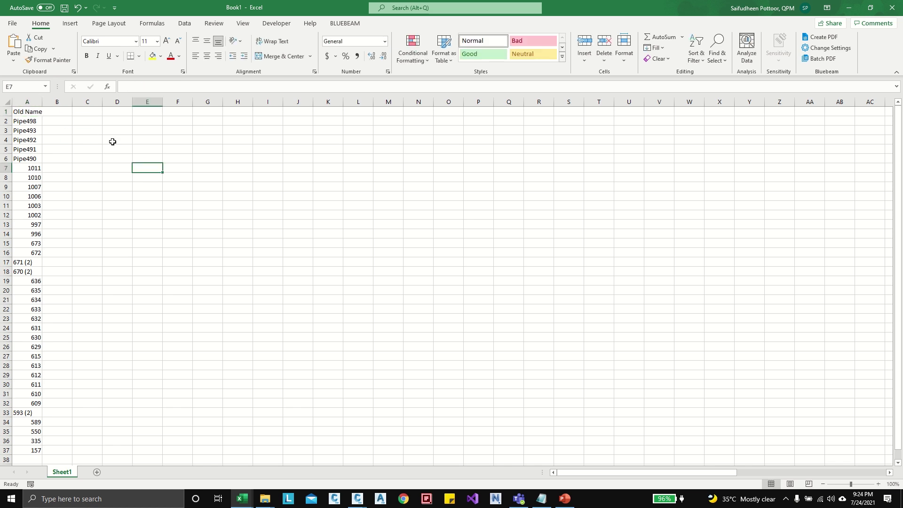
pyautogui.doubleClick(42, 105)
# - Enter P_001 in B2 and fill the new names down to P_036 in row 37
pyautogui.click(66, 114)
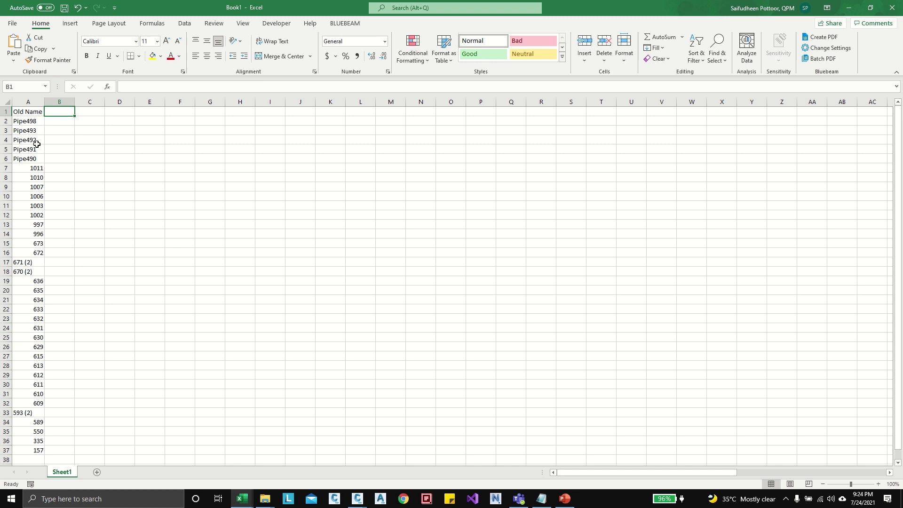
pyautogui.click(31, 122)
pyautogui.click(61, 121)
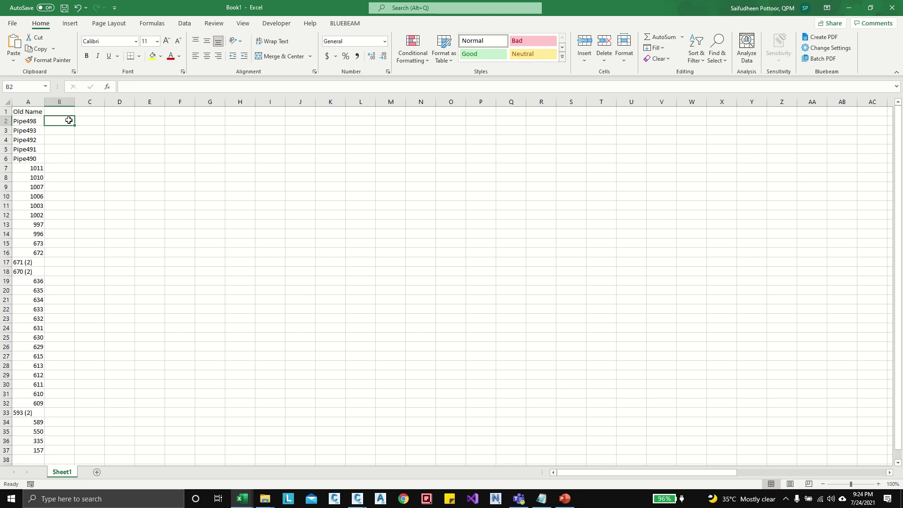
pyautogui.write('P001')
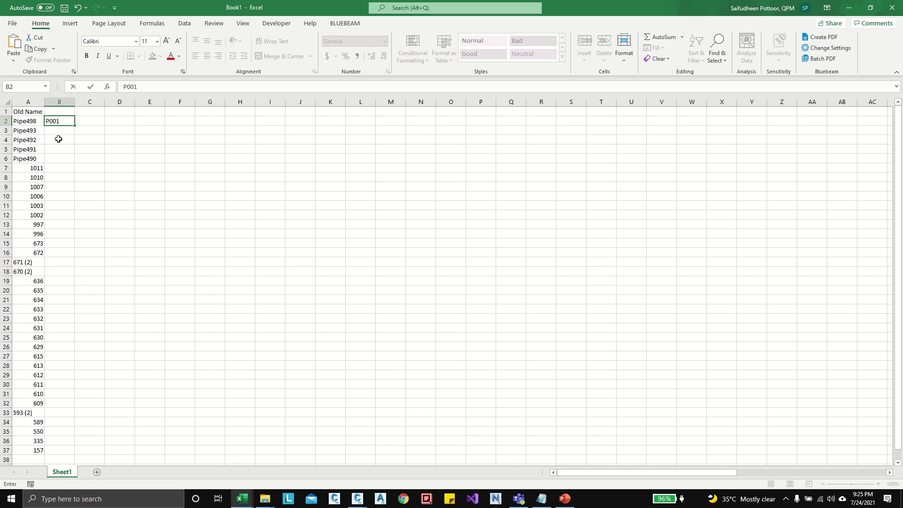
pyautogui.click(57, 130)
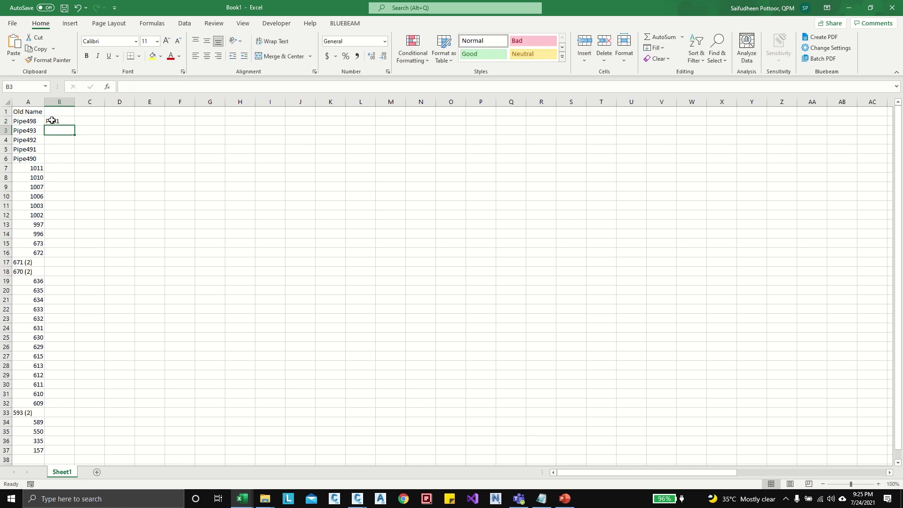
pyautogui.click(51, 120)
pyautogui.click(127, 87)
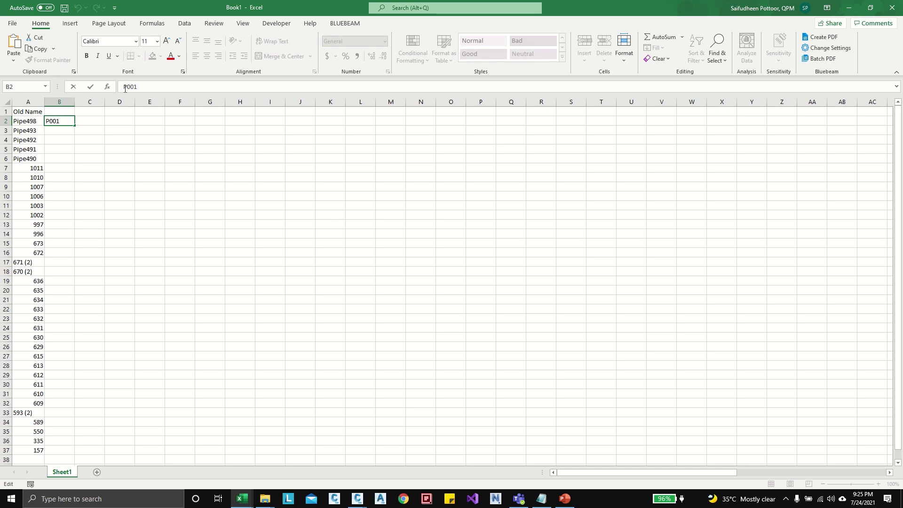
pyautogui.click(66, 136)
pyautogui.click(64, 121)
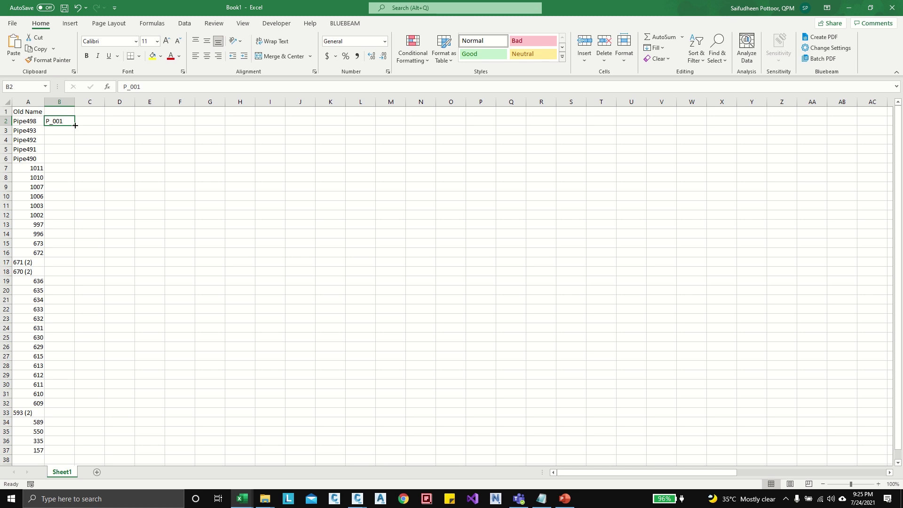
pyautogui.moveTo(75, 127); pyautogui.dragTo(75, 135)
pyautogui.doubleClick(75, 136)
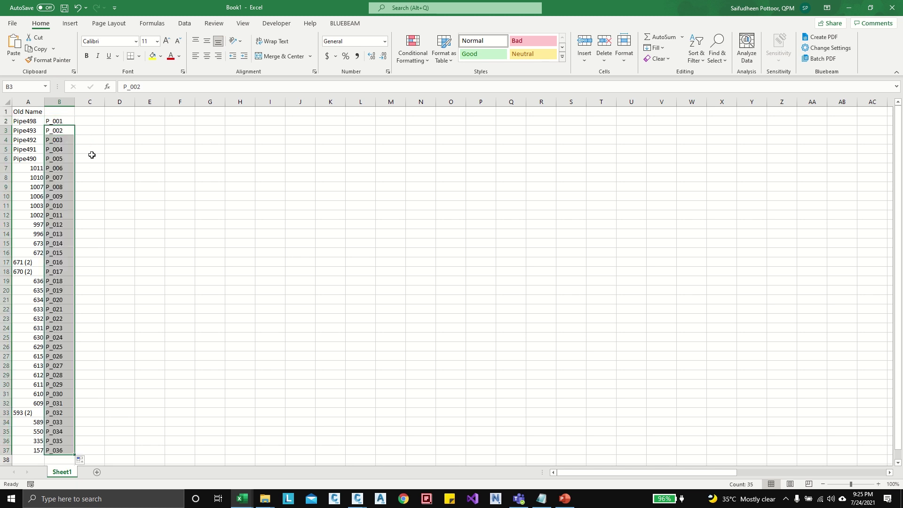
pyautogui.scroll(-2, 78, 142)
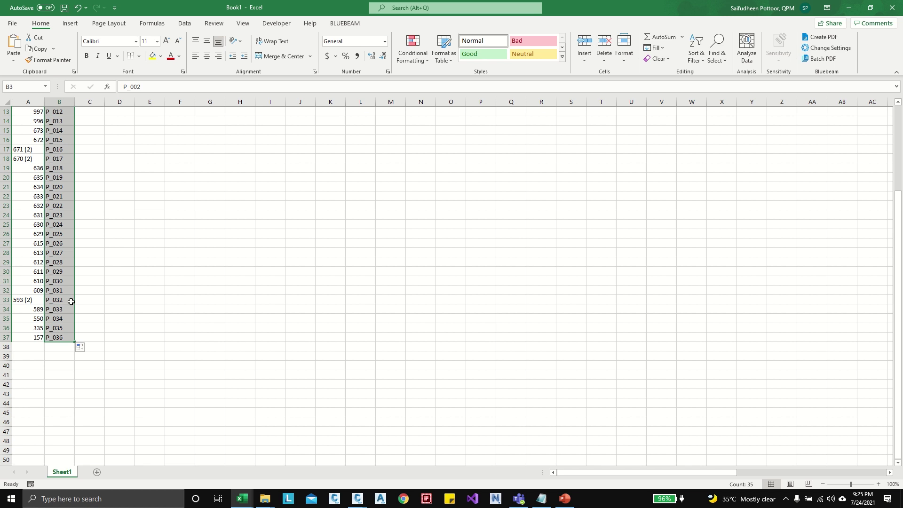
pyautogui.scroll(2, 67, 313)
pyautogui.click(82, 140)
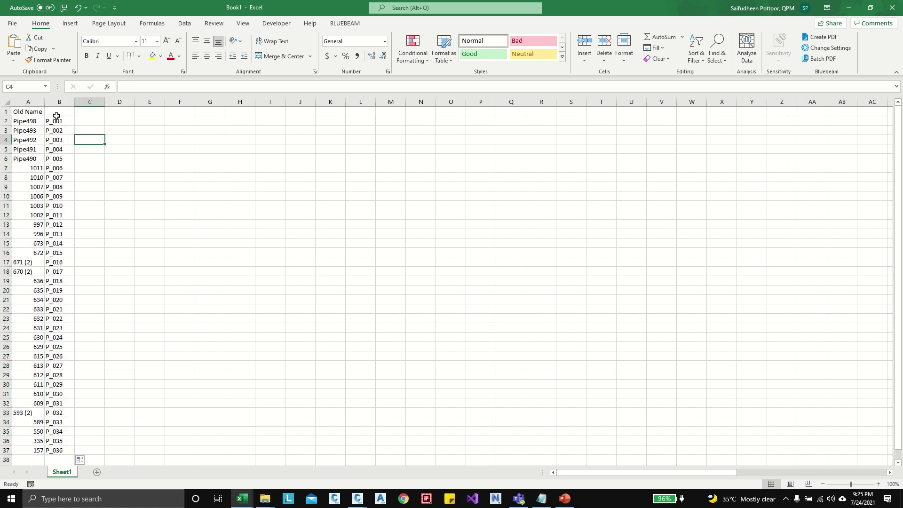
# - Head column B 'New Name' and autofit it to the text
pyautogui.click(66, 113)
pyautogui.write('O')
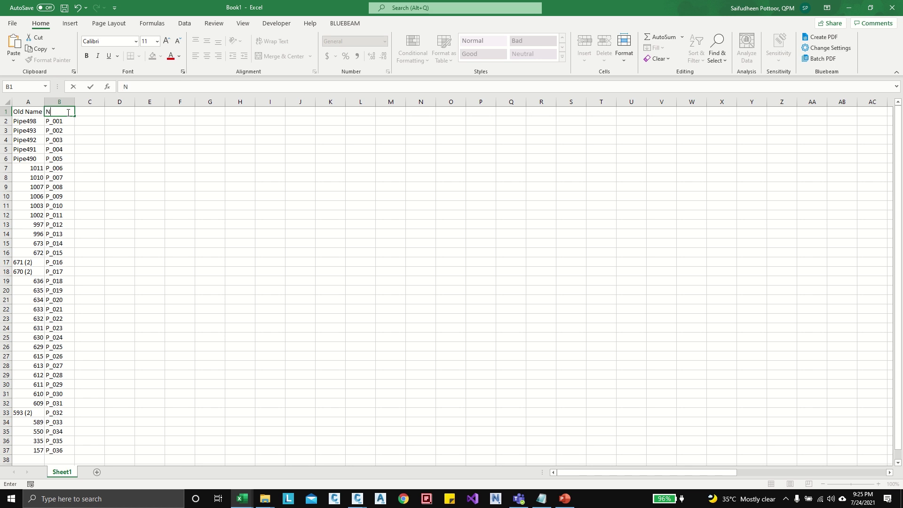
pyautogui.write('ew Name')
pyautogui.click(155, 252)
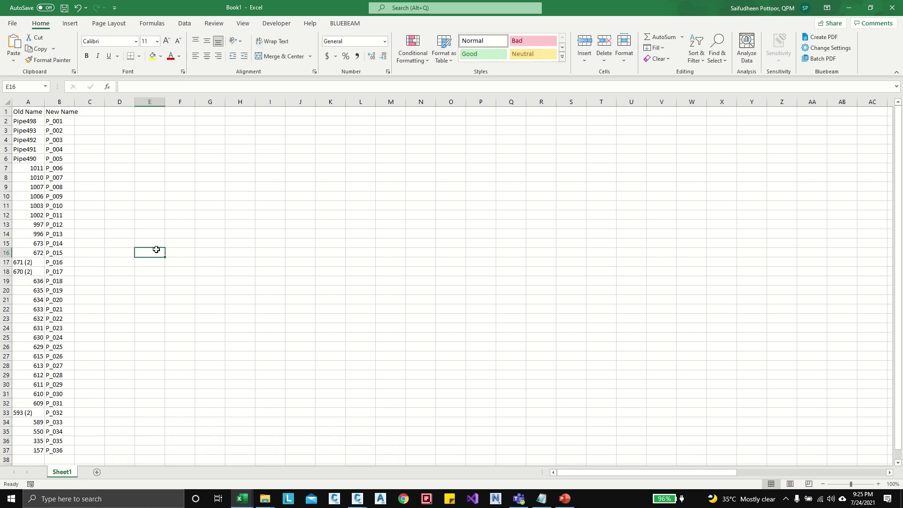
pyautogui.doubleClick(73, 102)
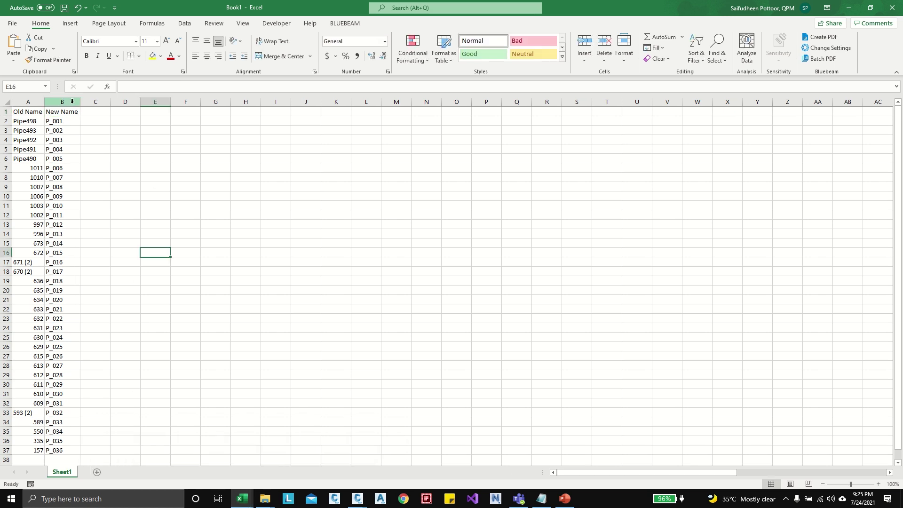
pyautogui.click(24, 123)
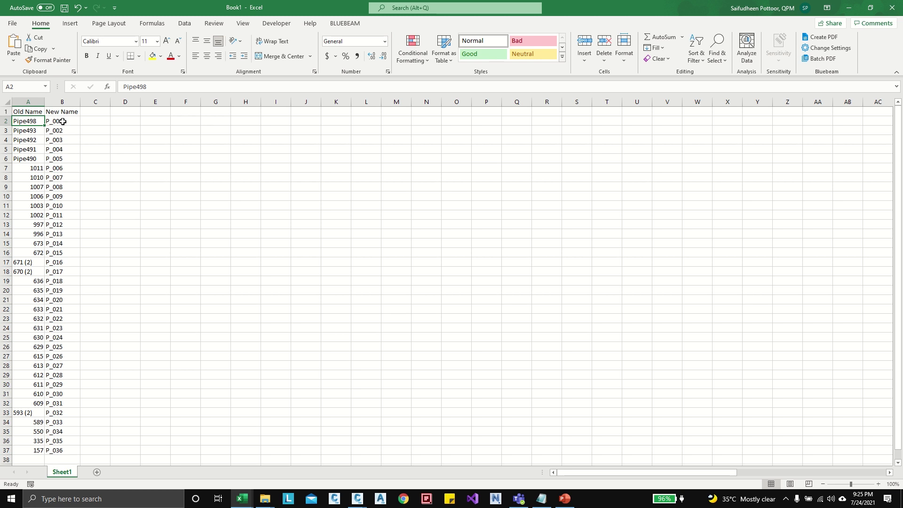
pyautogui.moveTo(63, 121); pyautogui.dragTo(60, 305)
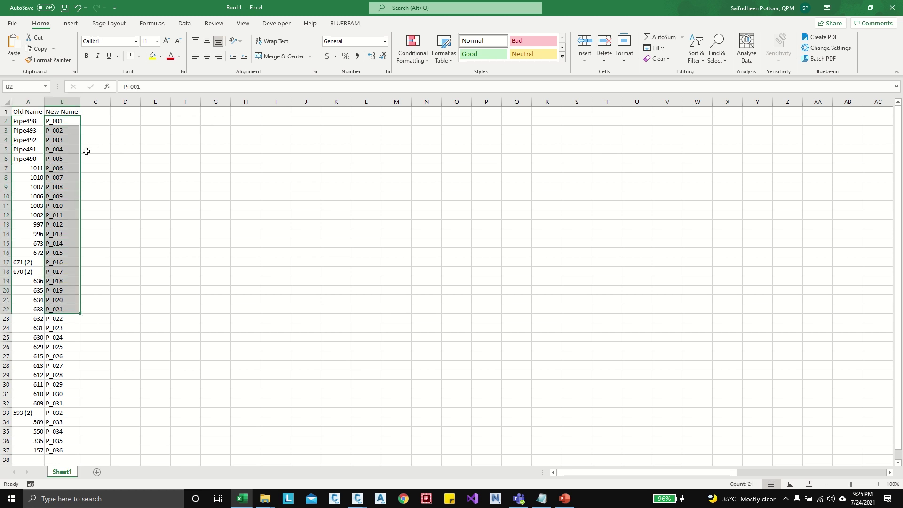
# - Save the Old Name/New Name pipe mapping workbook as Book1.xlsx
pyautogui.click(186, 215)
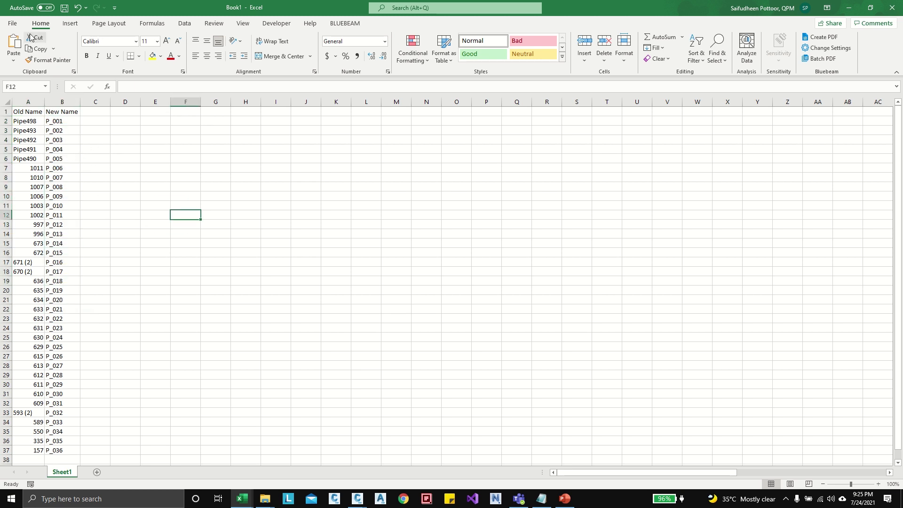
pyautogui.click(66, 12)
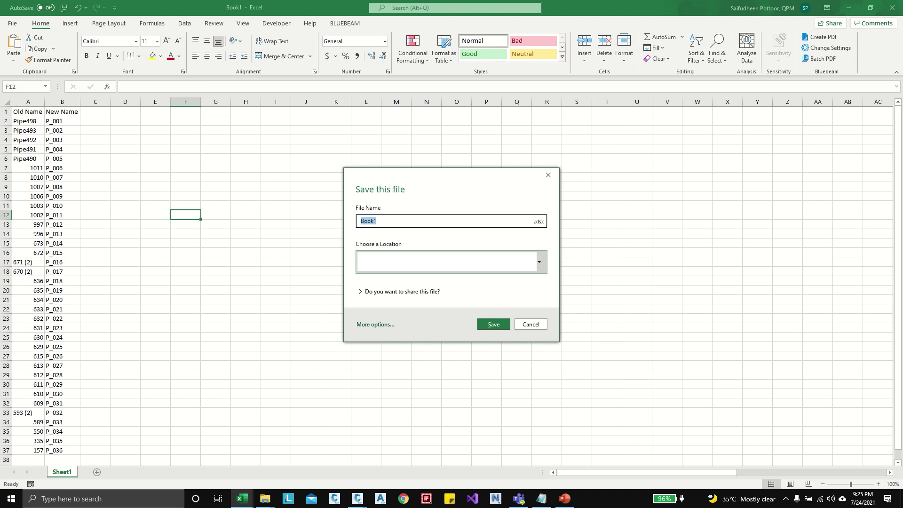
pyautogui.click(371, 323)
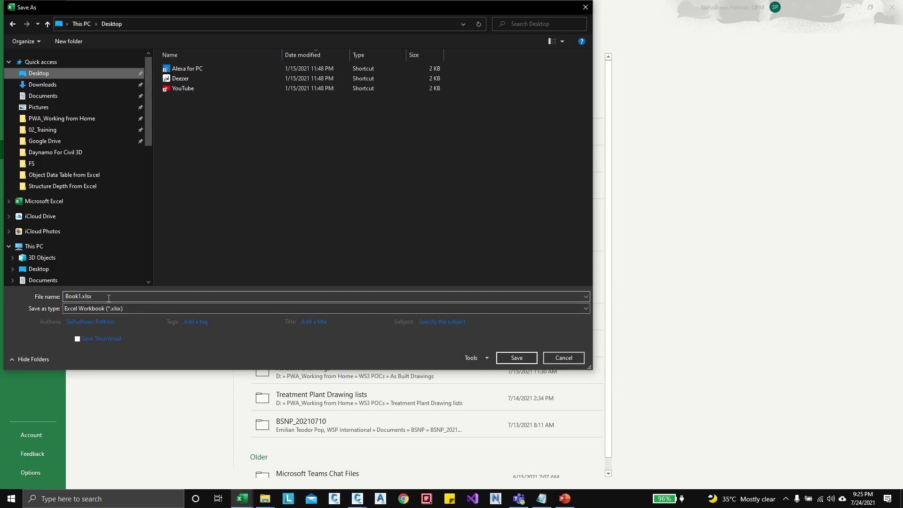
pyautogui.click(516, 358)
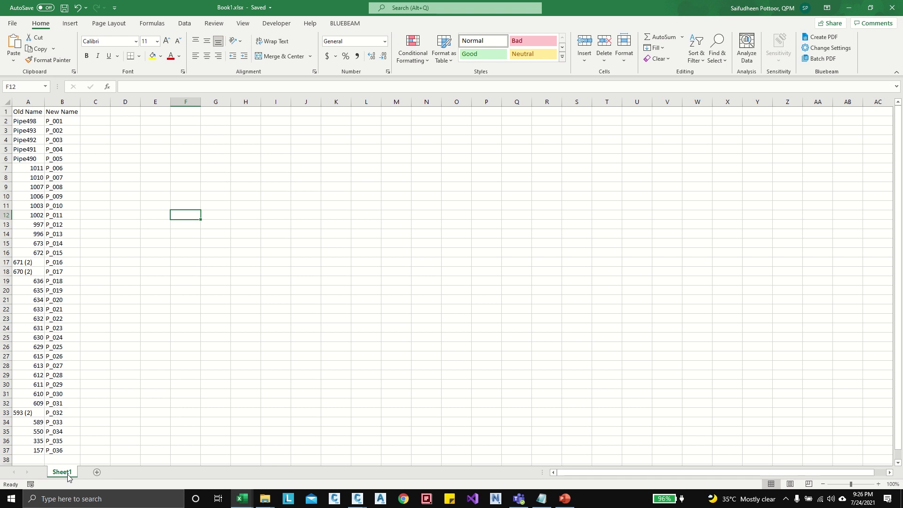
# - Bring Dynamo full-screen and close the Structure_DepthFromExcel graph without saving
pyautogui.click(847, 7)
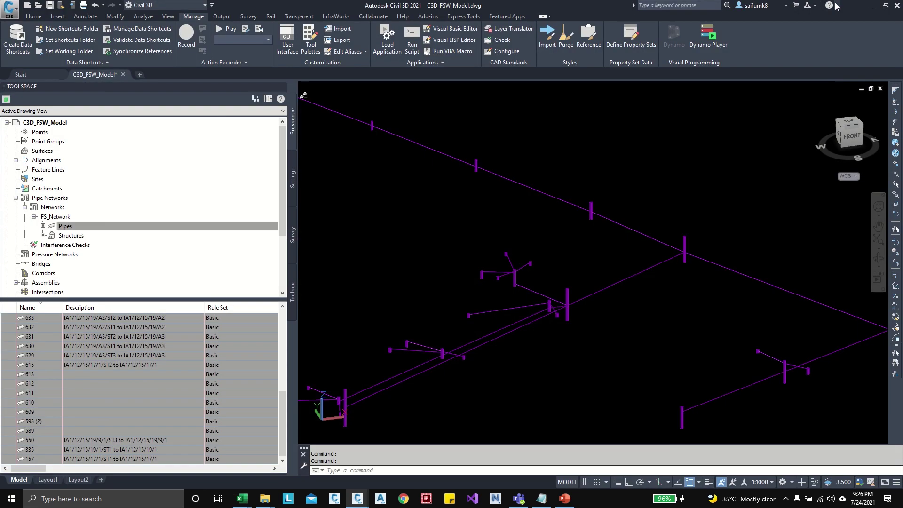
pyautogui.click(588, 156)
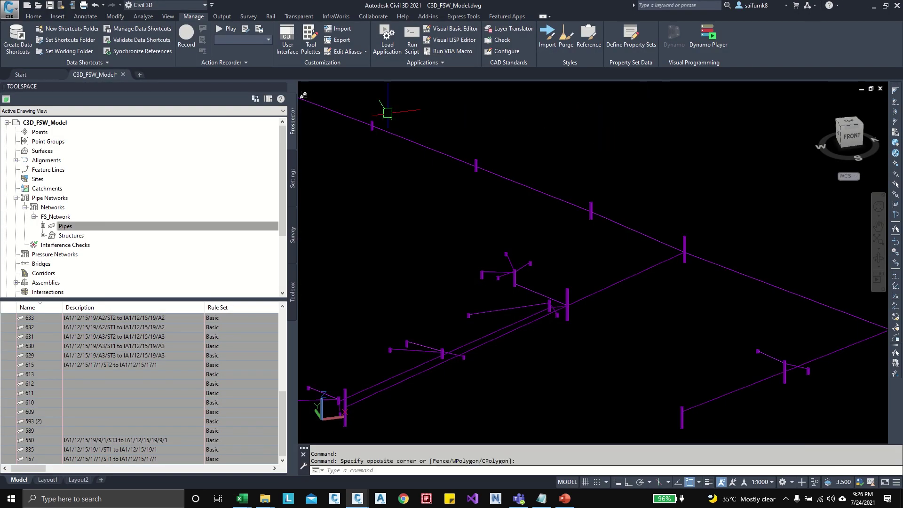
pyautogui.moveTo(357, 498)
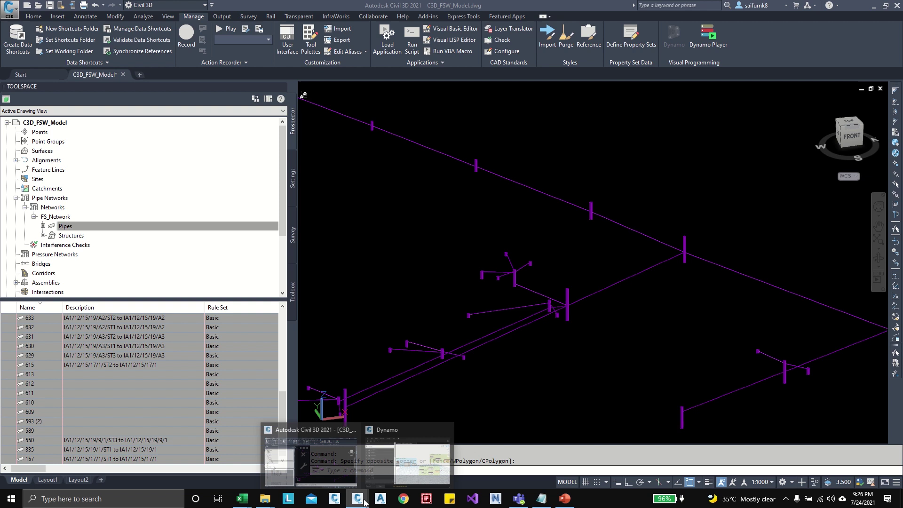
pyautogui.click(428, 468)
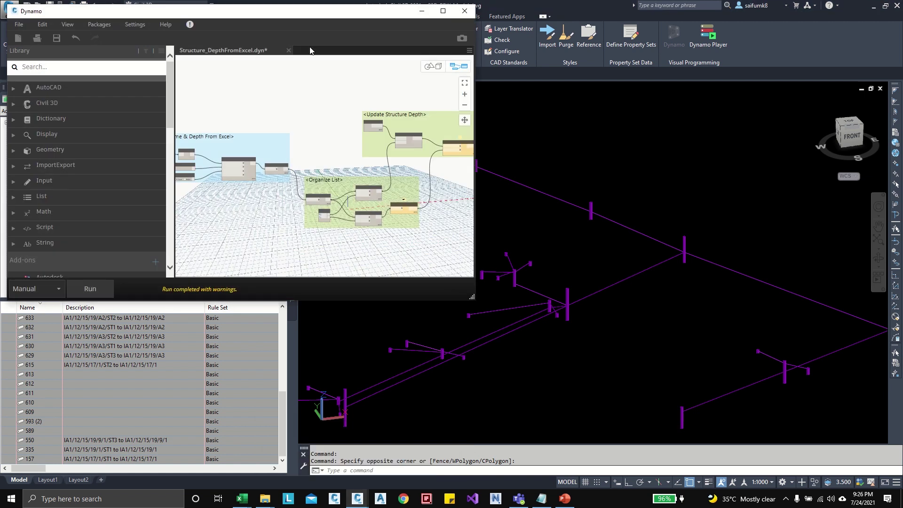
pyautogui.click(442, 11)
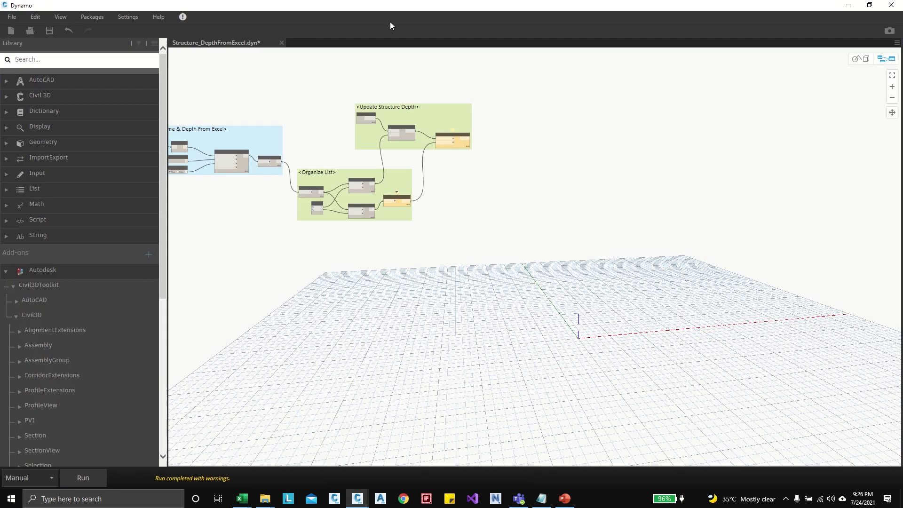
pyautogui.click(281, 42)
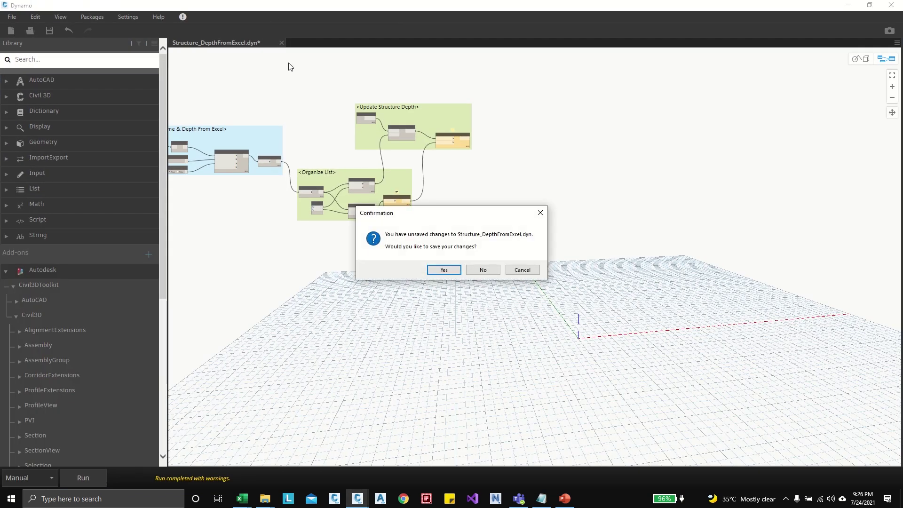
pyautogui.click(483, 272)
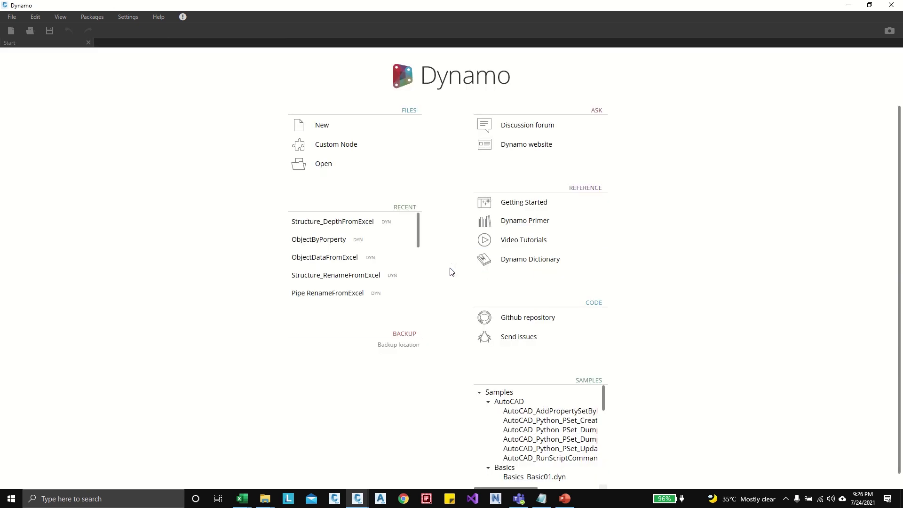
# - Open Pipe RenameFromExcel.dyn from the Dynamo > Structure Rename Test folder
pyautogui.click(328, 165)
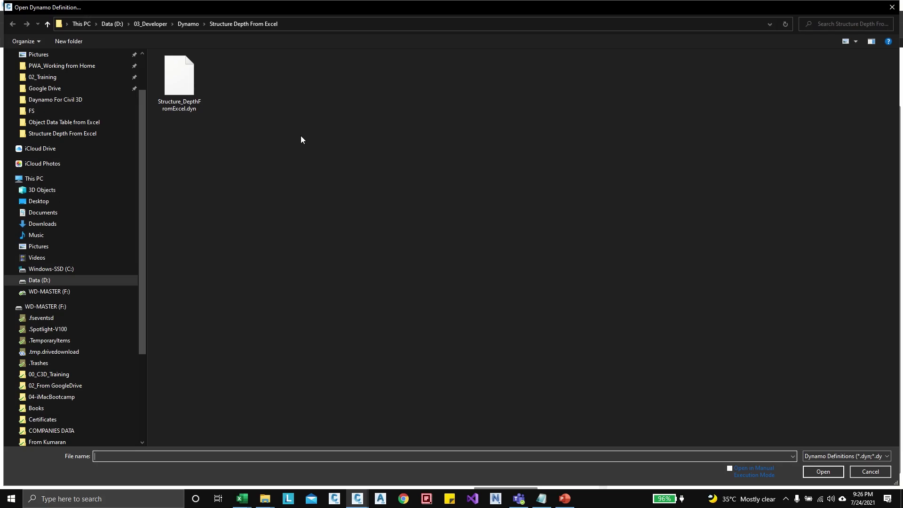
pyautogui.click(182, 24)
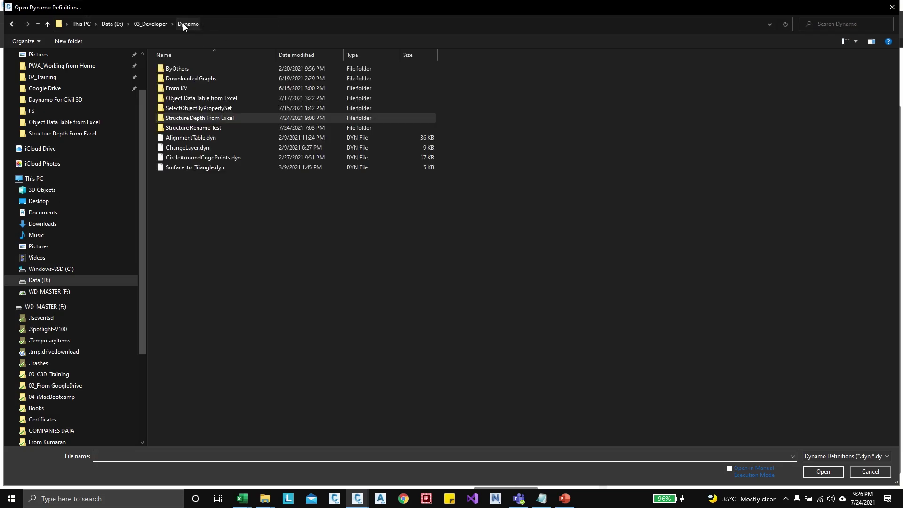
pyautogui.doubleClick(204, 129)
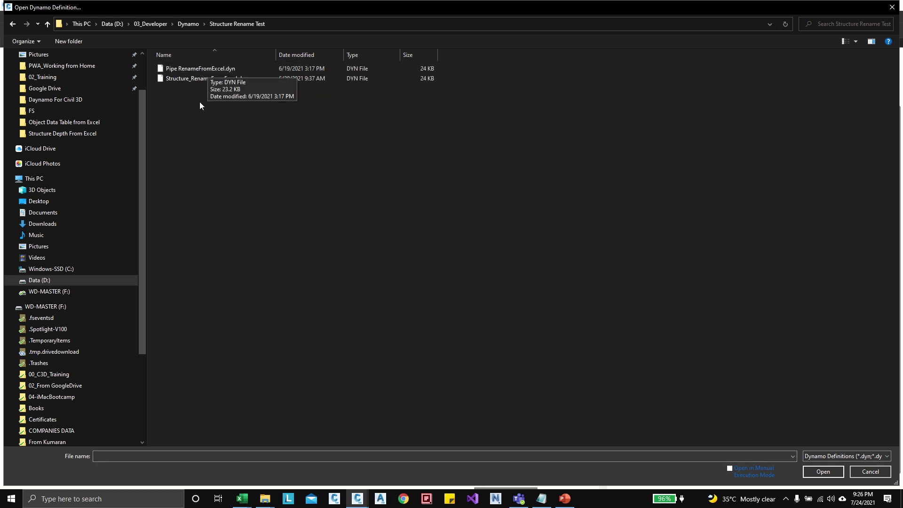
pyautogui.doubleClick(193, 69)
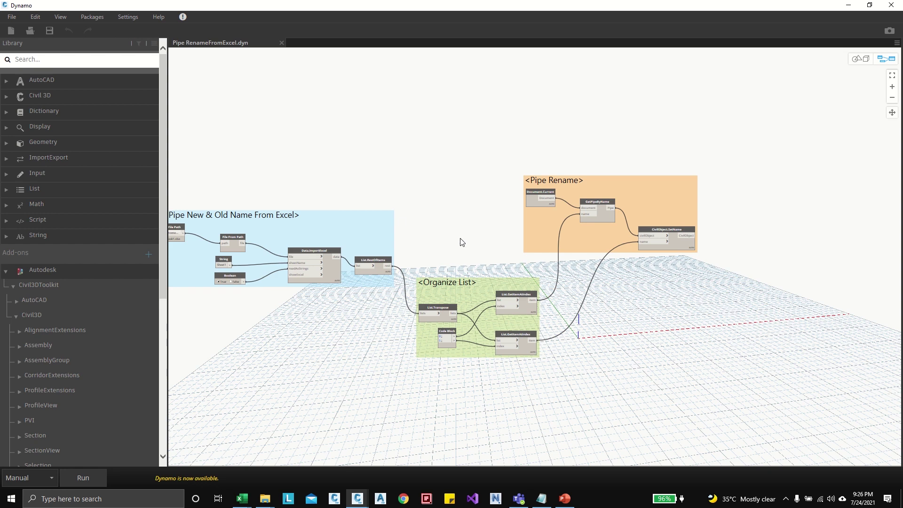
# - Pan and zoom across the Excel import, Organize List and Pipe Rename groups of the graph
pyautogui.moveTo(435, 231); pyautogui.dragTo(518, 216, button='middle')
pyautogui.scroll(3, 445, 193)
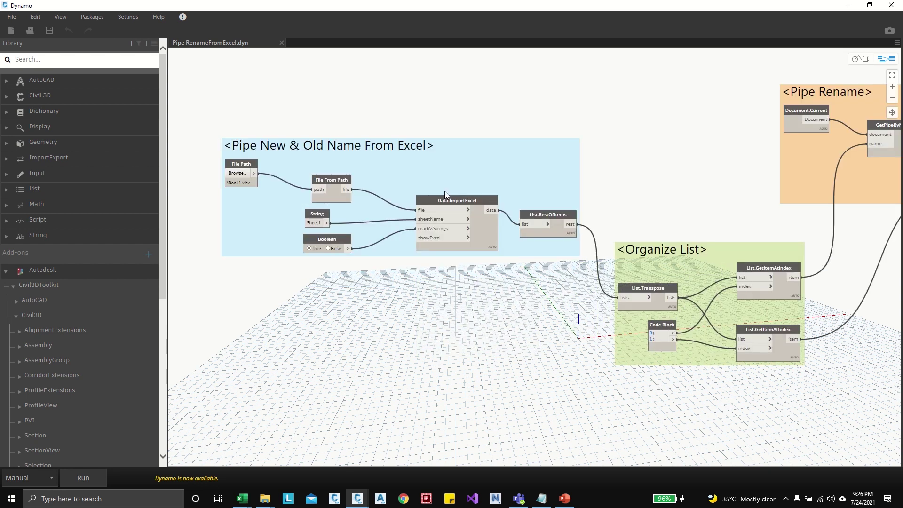
pyautogui.scroll(-1, 481, 162)
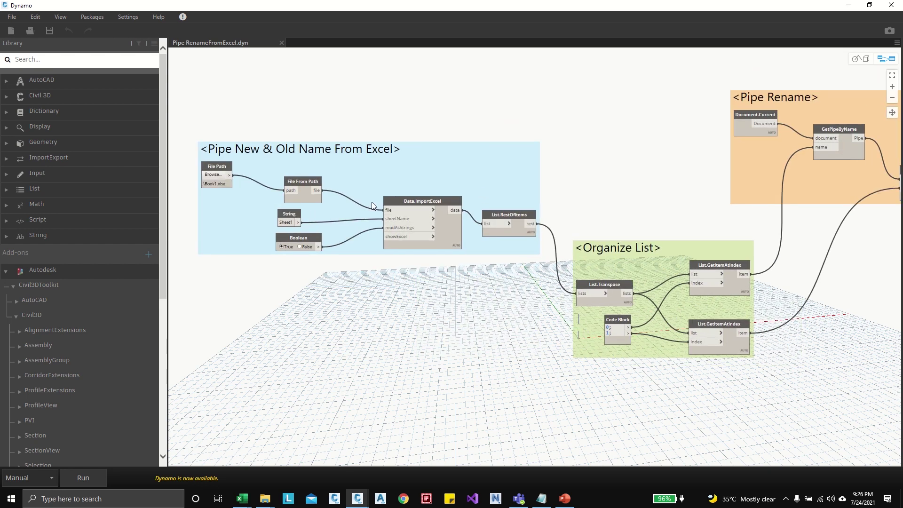
pyautogui.scroll(-1, 433, 188)
pyautogui.scroll(3, 423, 181)
pyautogui.scroll(-3, 471, 169)
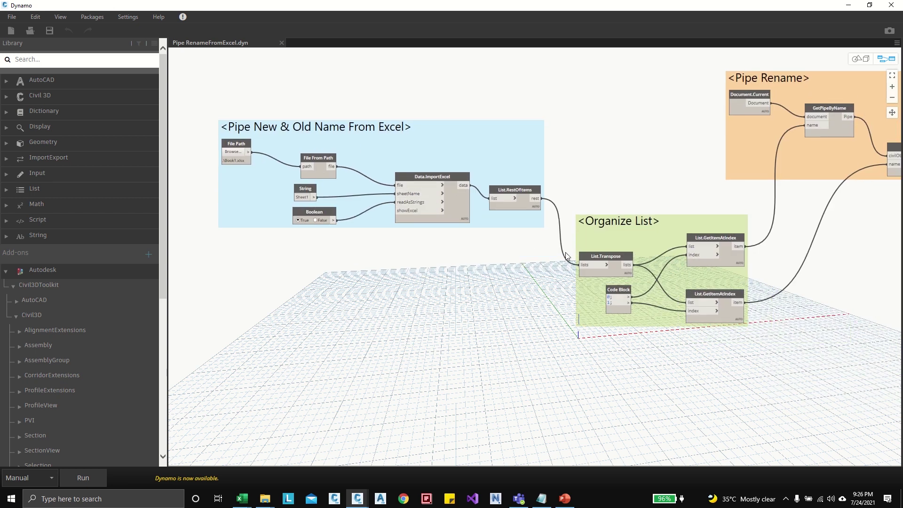
pyautogui.moveTo(583, 263); pyautogui.dragTo(383, 219, button='middle')
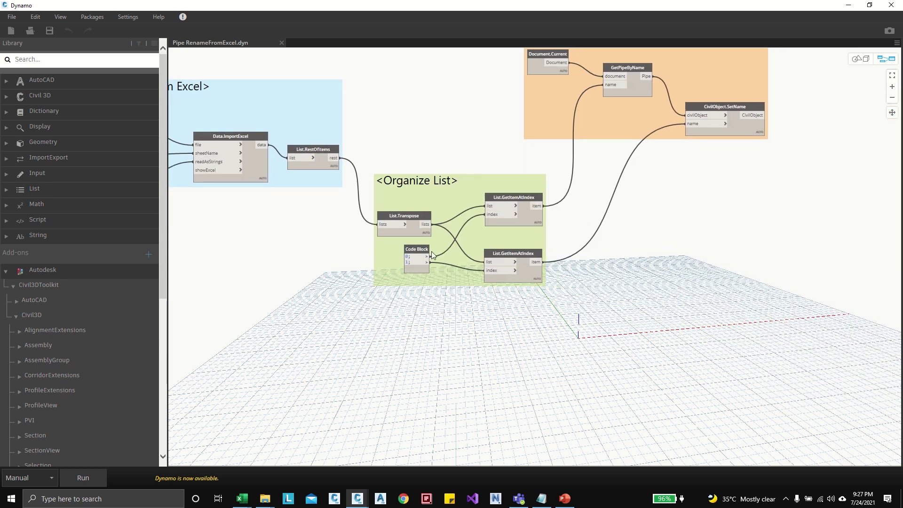
pyautogui.scroll(-2, 485, 226)
pyautogui.scroll(3, 535, 182)
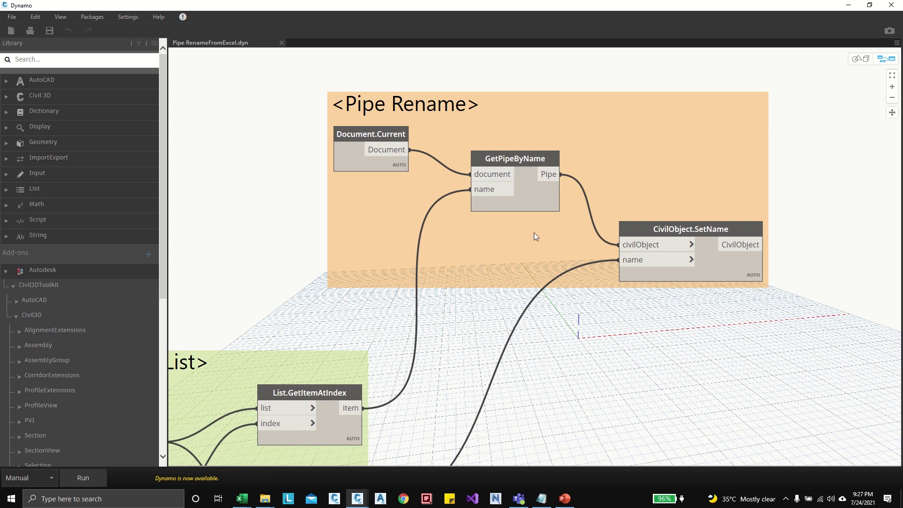
pyautogui.scroll(-3, 538, 231)
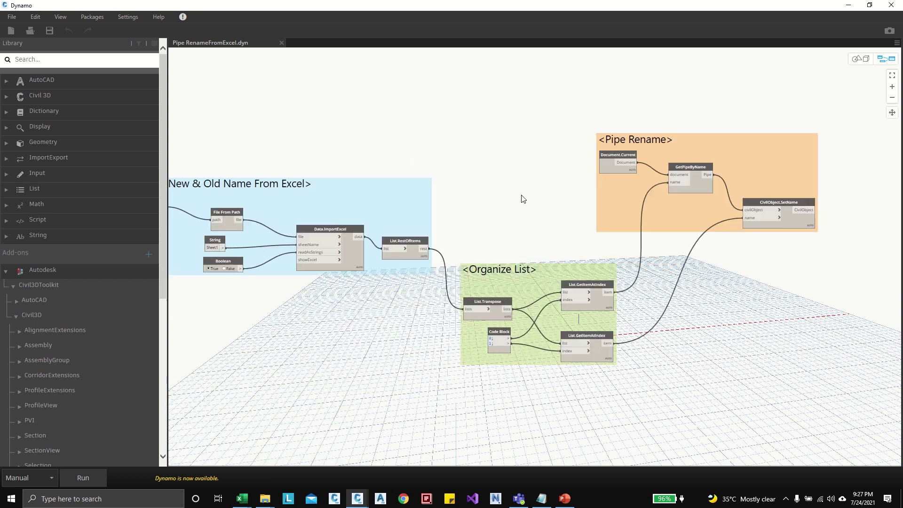
pyautogui.scroll(1, 276, 203)
pyautogui.scroll(4, 277, 202)
# - Point the File Path node at Desktop\Book1.xlsx and confirm the Sheet1 sheet name
pyautogui.click(291, 179)
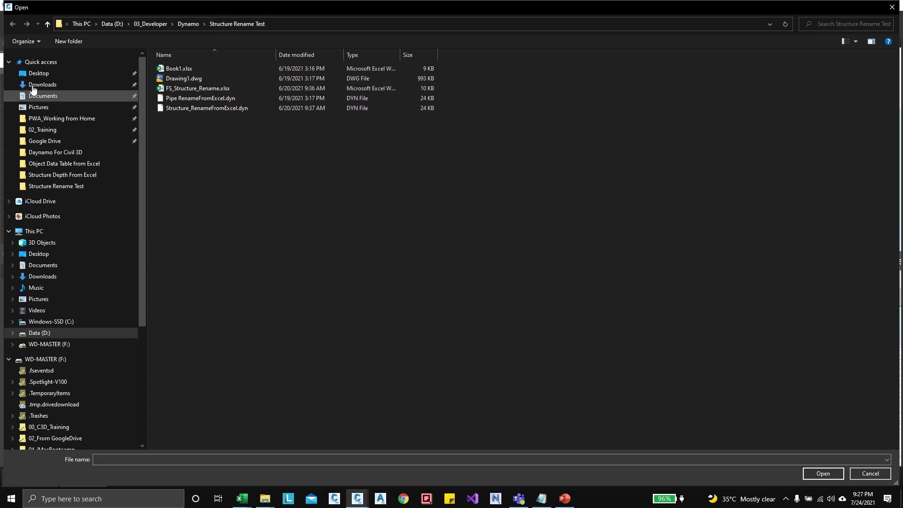
pyautogui.click(39, 74)
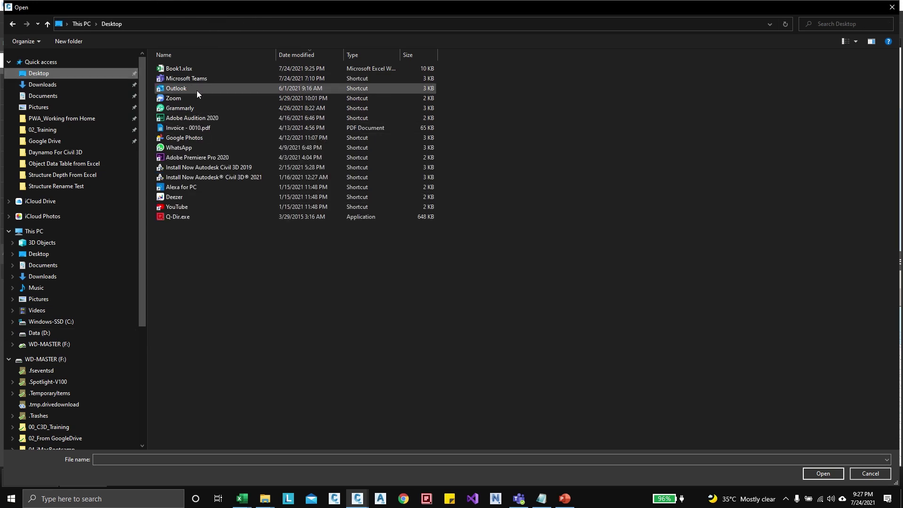
pyautogui.doubleClick(191, 69)
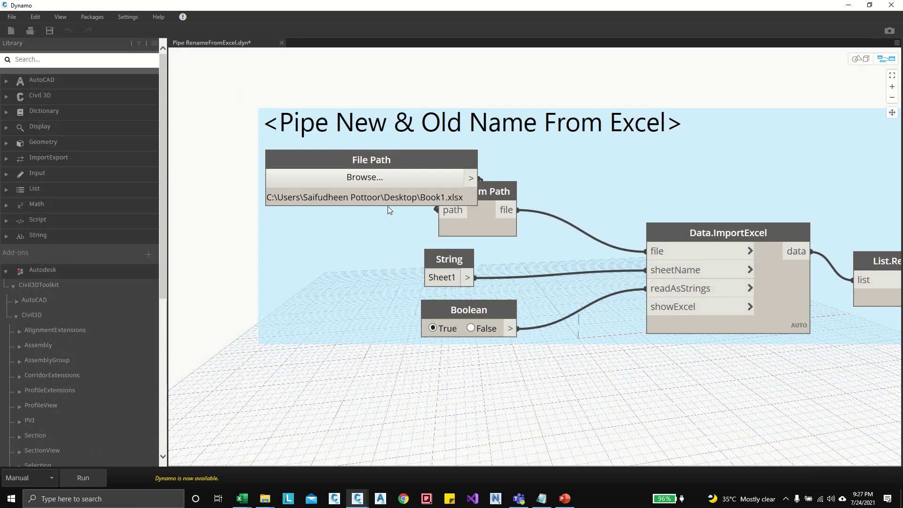
pyautogui.moveTo(397, 157); pyautogui.dragTo(304, 132)
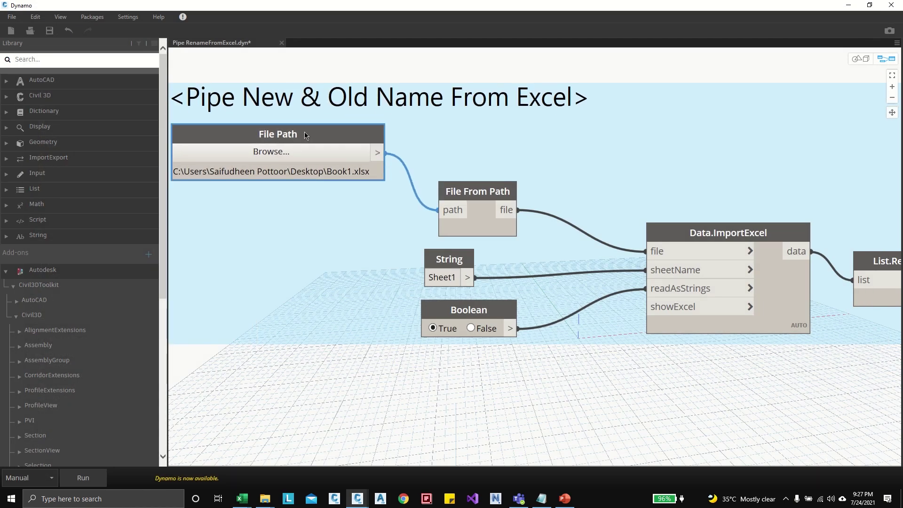
pyautogui.doubleClick(442, 277)
pyautogui.click(468, 383)
# - Run the Pipe RenameFromExcel graph
pyautogui.scroll(-5, 509, 382)
pyautogui.scroll(3, 425, 254)
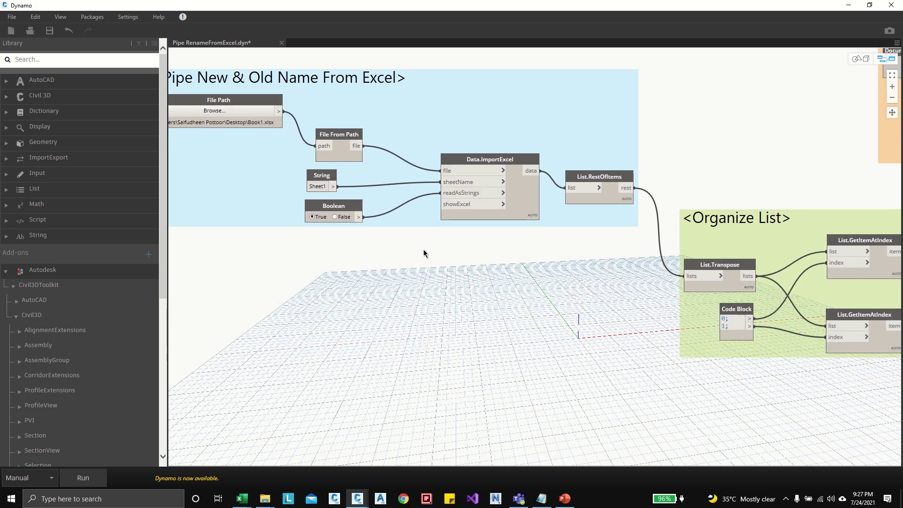
pyautogui.scroll(-3, 424, 254)
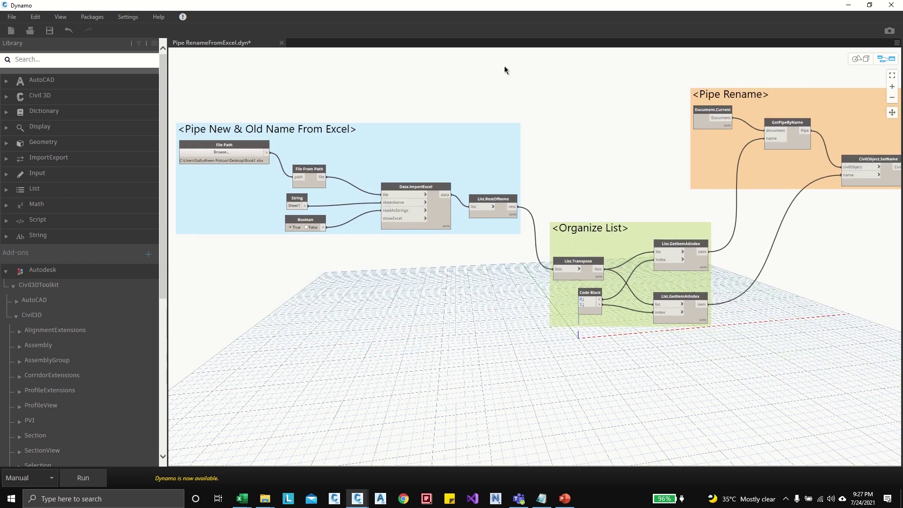
pyautogui.scroll(-2, 459, 141)
pyautogui.scroll(1, 400, 153)
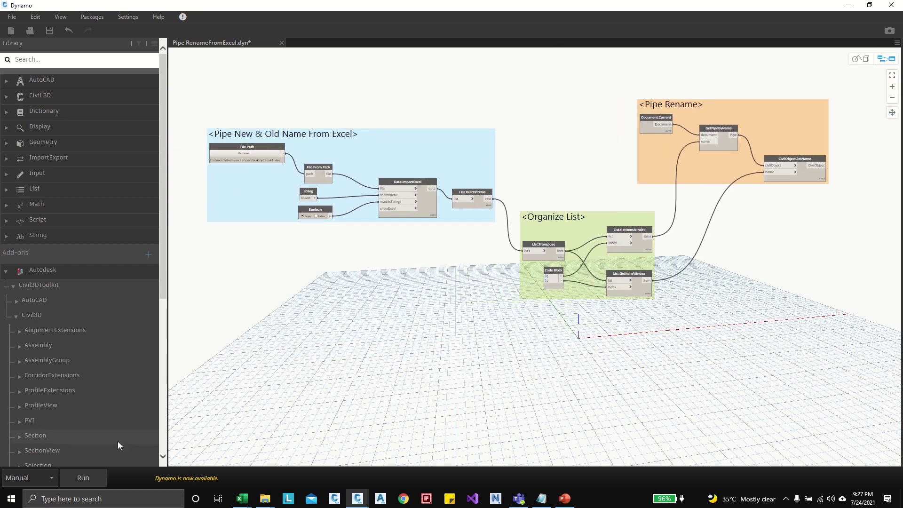
pyautogui.click(86, 480)
# - In the FS_Network pipe list, rename the misnamed pipe P_025 to P_013
pyautogui.click(848, 6)
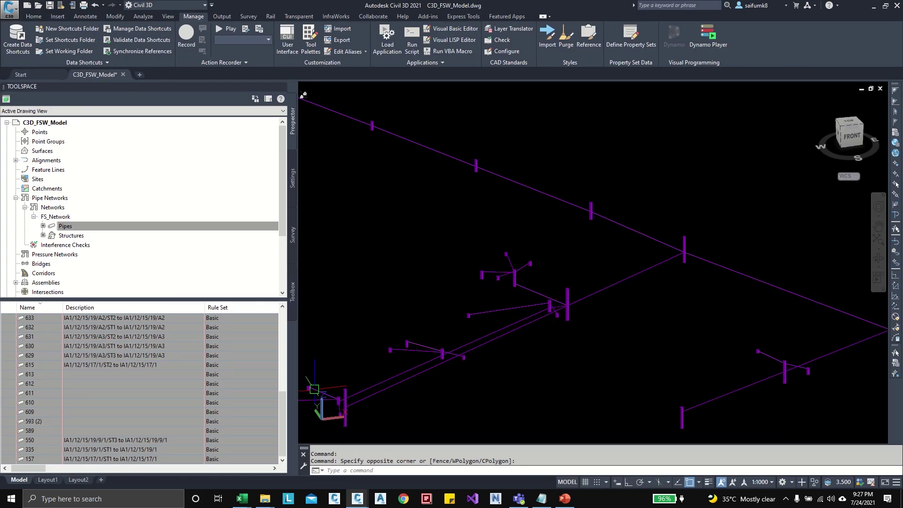
pyautogui.click(470, 254)
pyautogui.press('Escape')
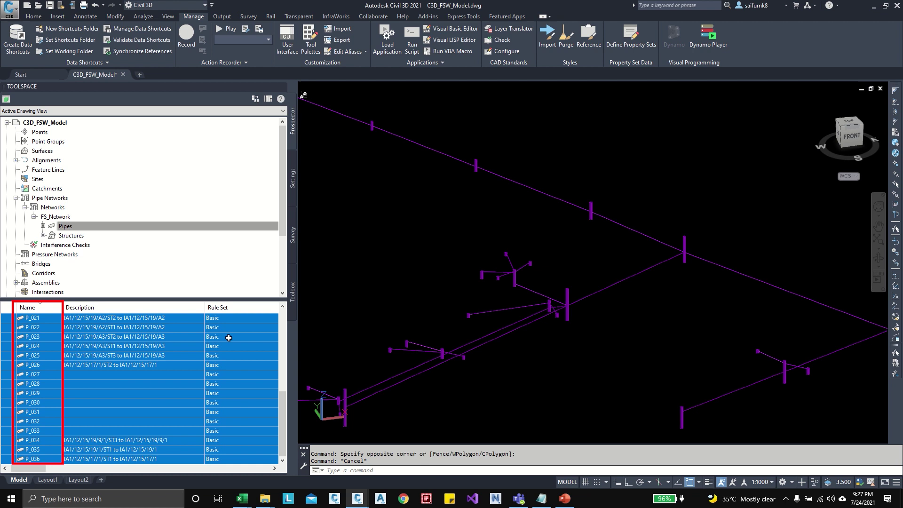
pyautogui.click(42, 356)
pyautogui.click(41, 355)
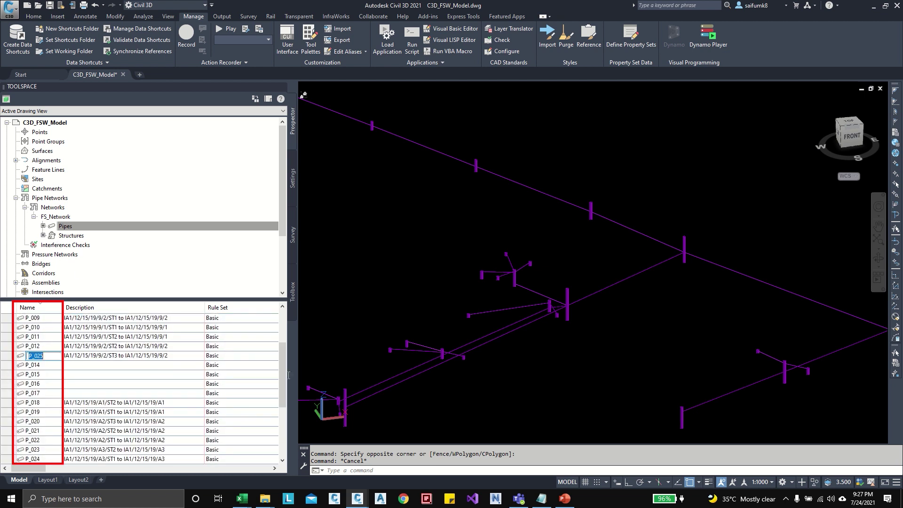
pyautogui.write('P_013')
pyautogui.press('Return')
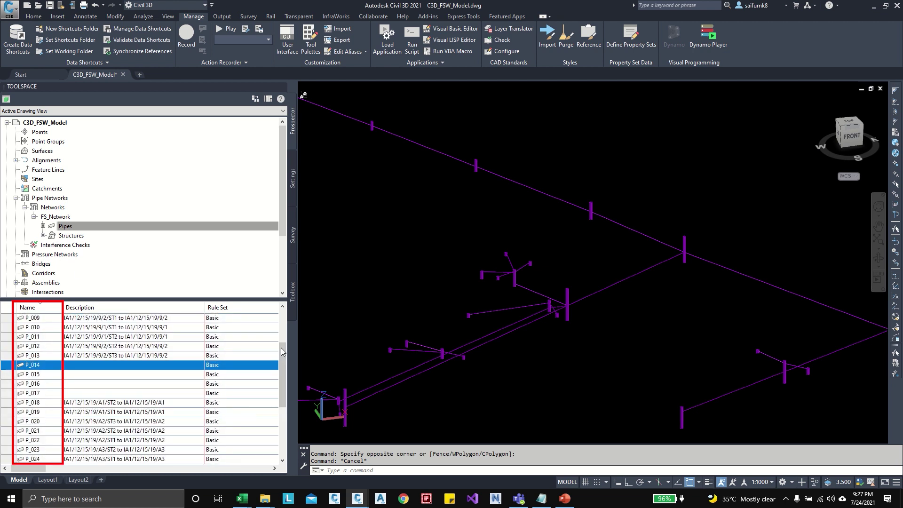
pyautogui.scroll(3, 40, 336)
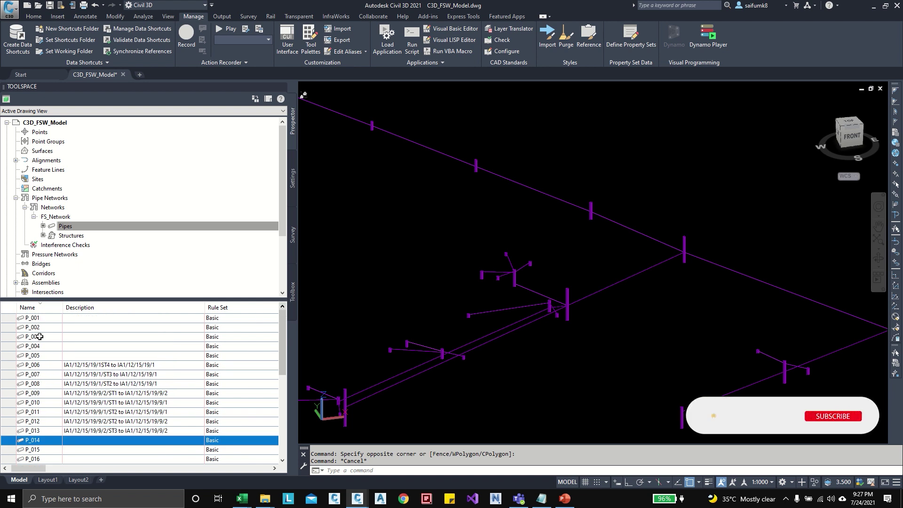
pyautogui.scroll(-7, 40, 336)
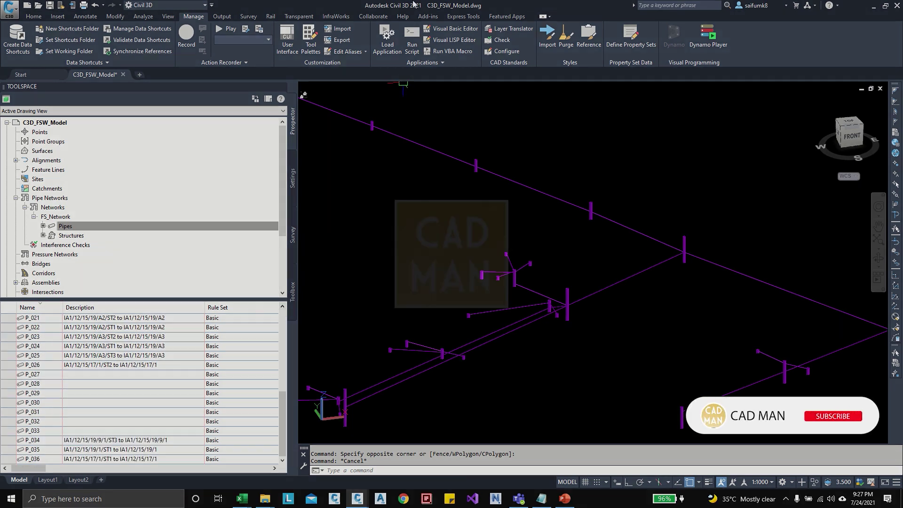